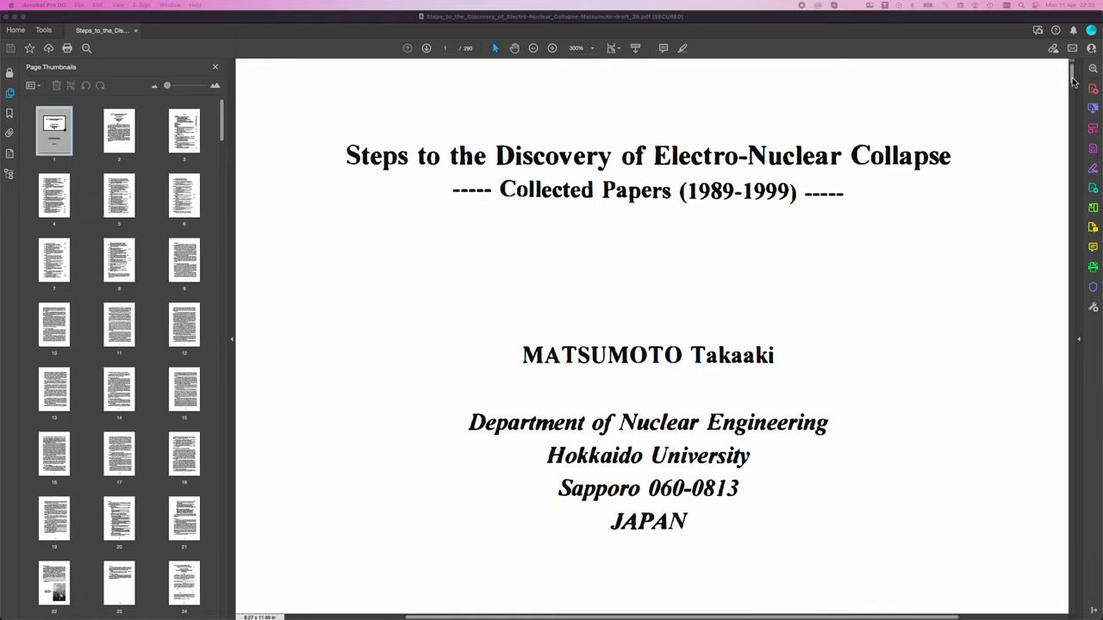
# Switch to the Substack post in Safari and find the latest-version download link for the collected papers
pyautogui.scroll(-20, 1073, 82)
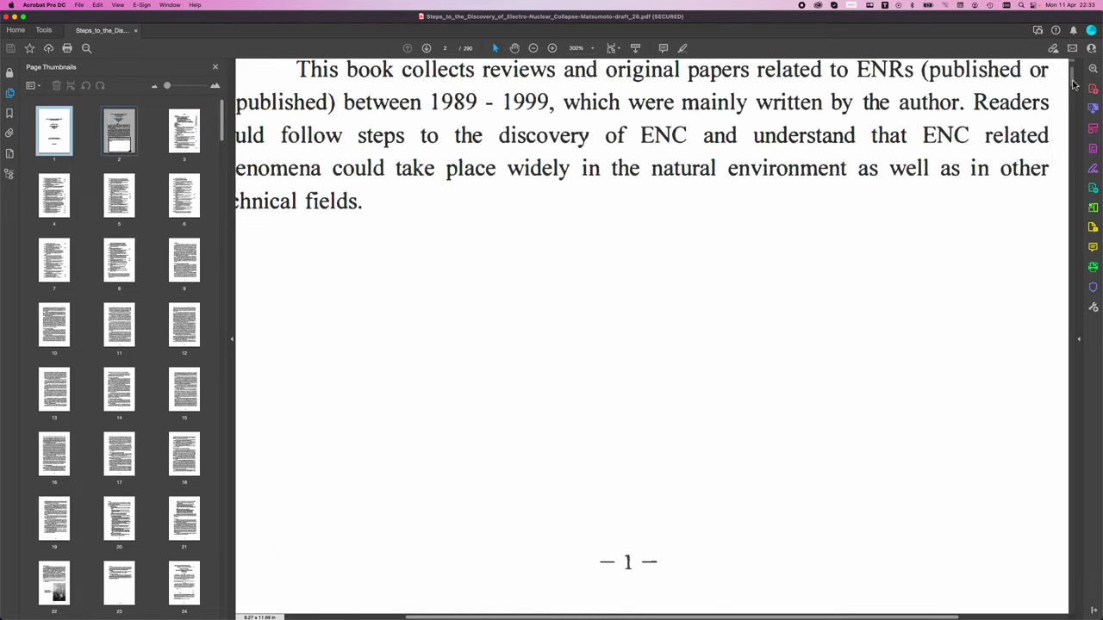
pyautogui.scroll(20, 1073, 82)
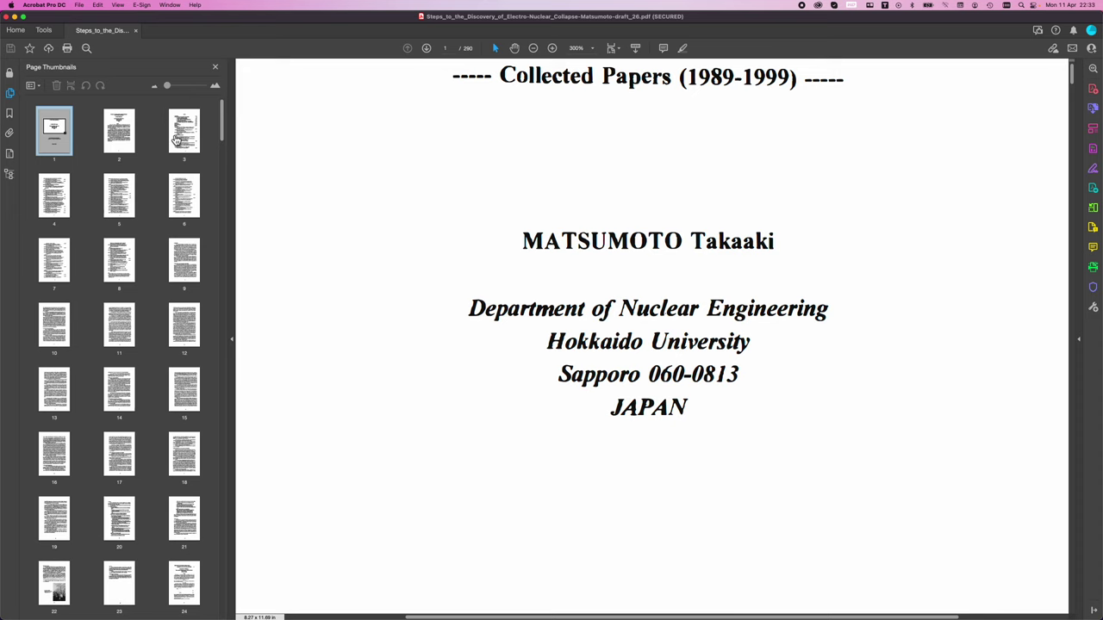
pyautogui.press('super+Tab')
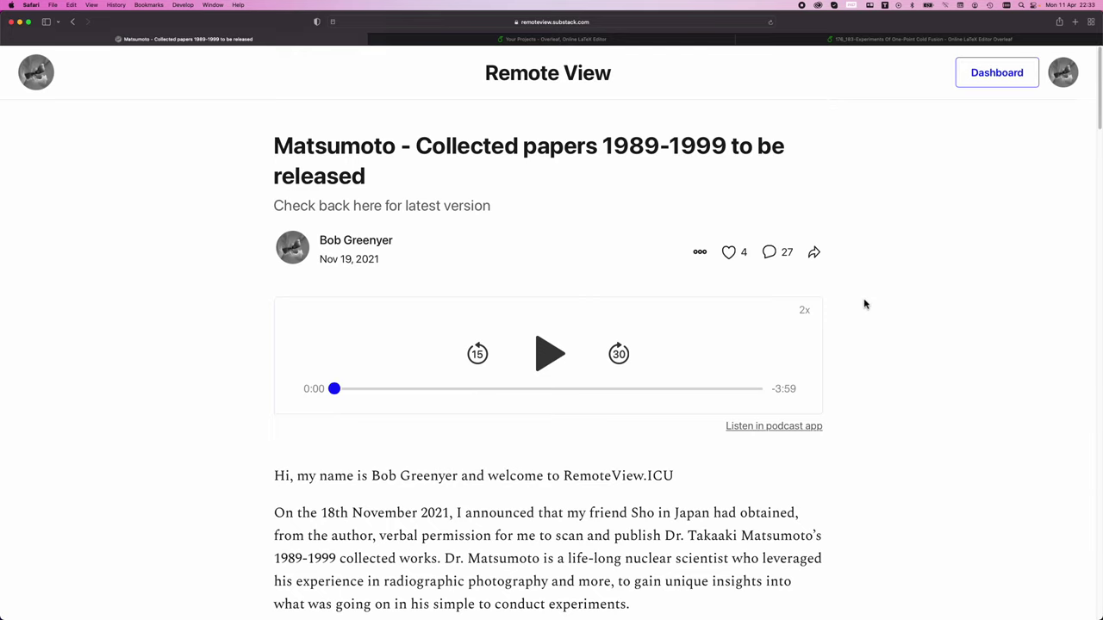
pyautogui.scroll(-10, 864, 302)
pyautogui.scroll(-8, 864, 302)
pyautogui.scroll(4, 861, 302)
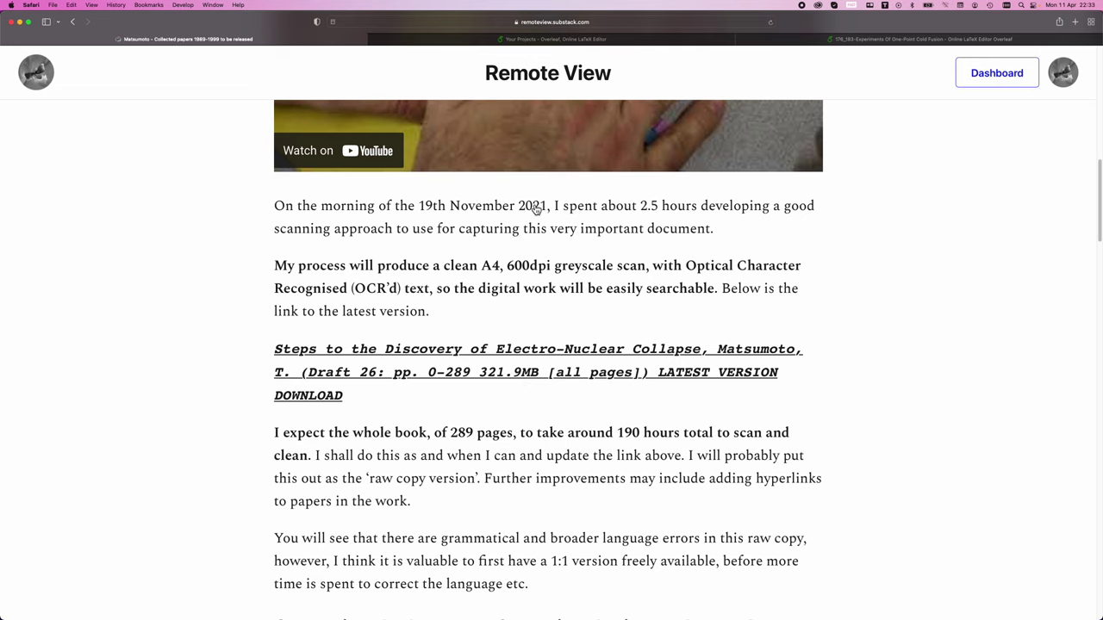
# Return to the PDF in Acrobat and search it for the suggested term "balllightning"
pyautogui.press('super+Tab')
pyautogui.scroll(3, 810, 232)
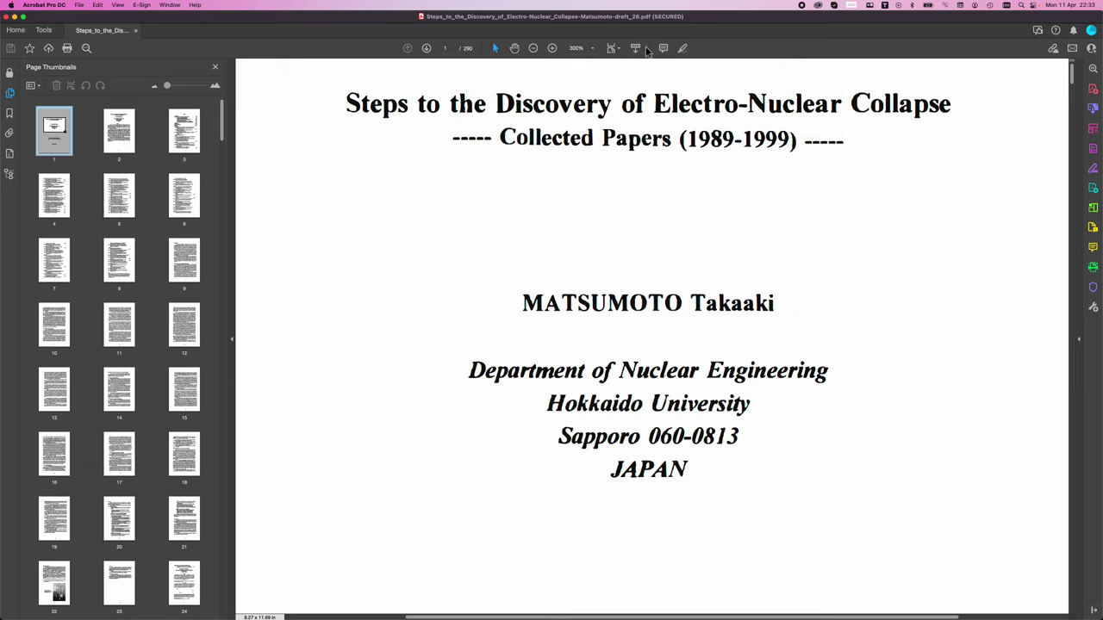
pyautogui.press('super+f')
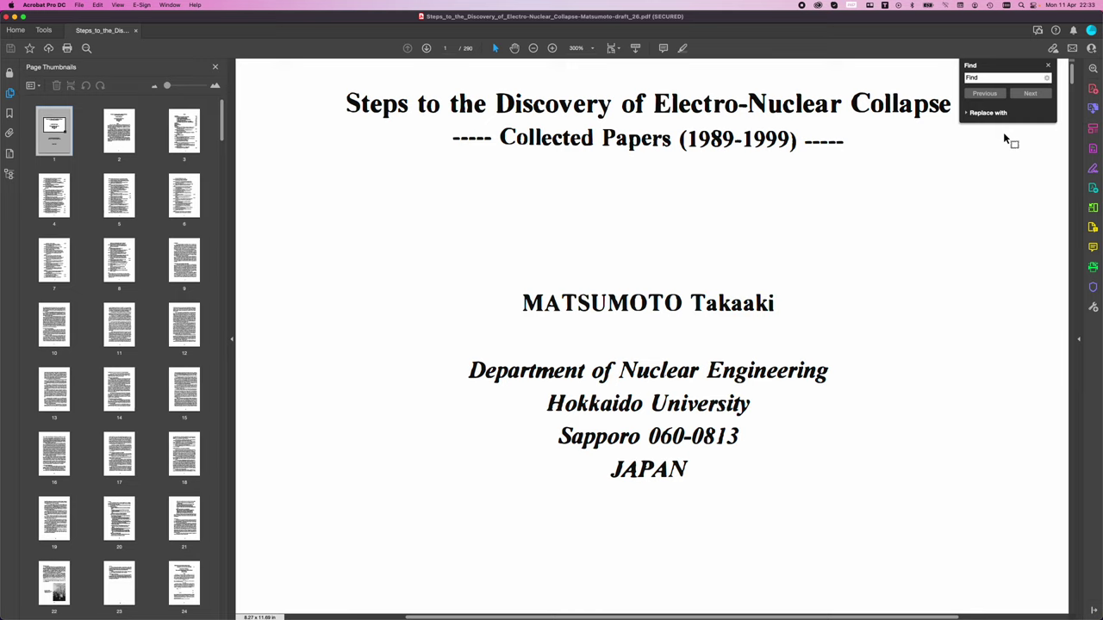
pyautogui.write('ball')
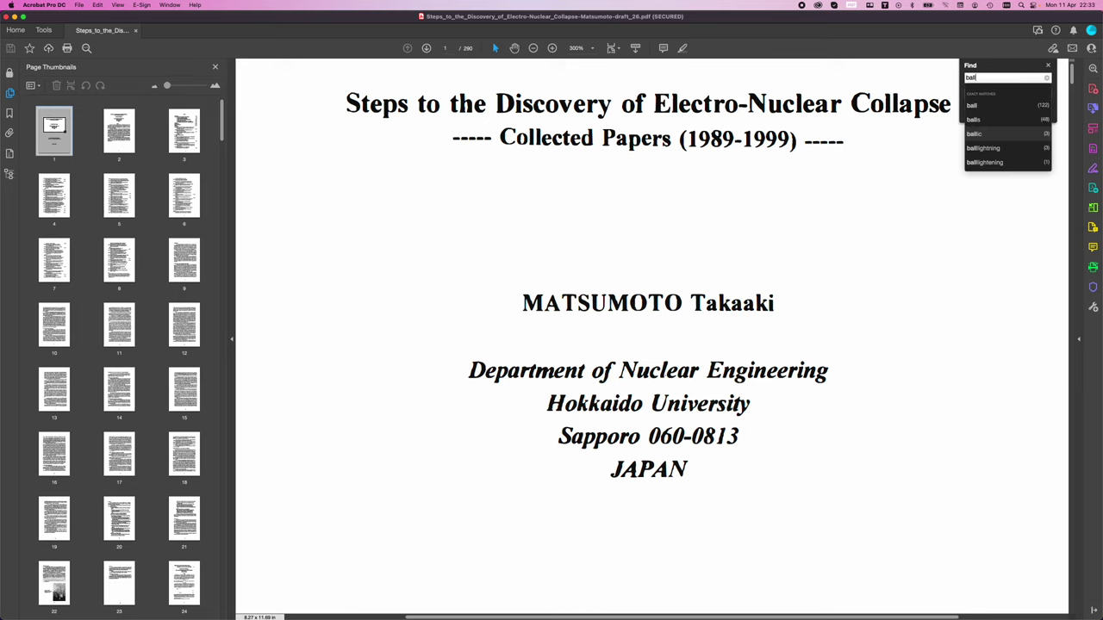
pyautogui.click(1000, 149)
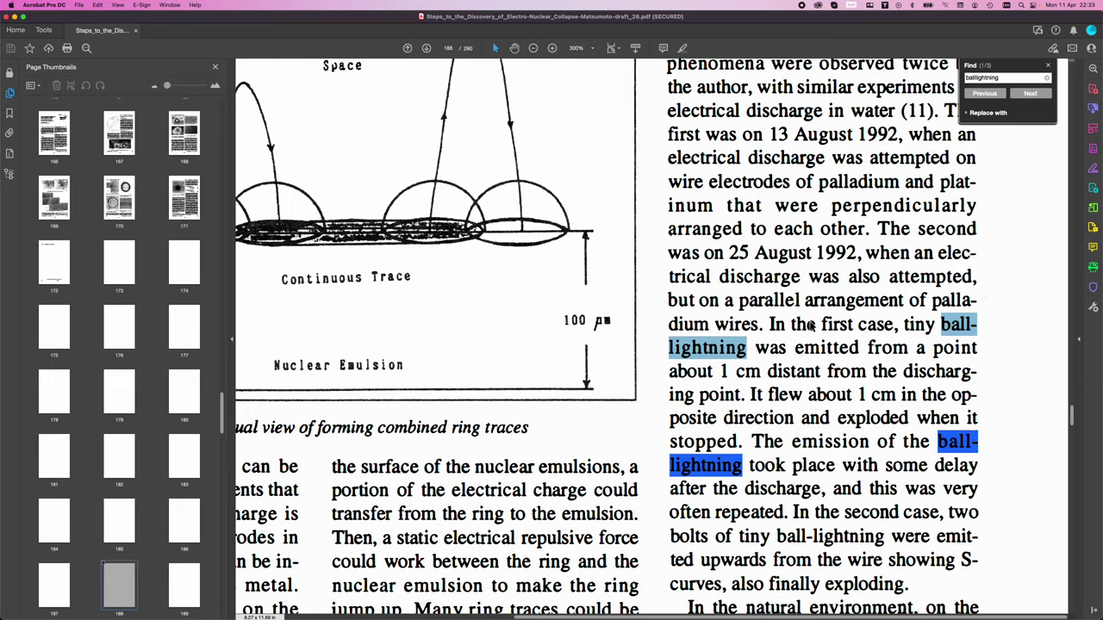
pyautogui.click(1011, 79)
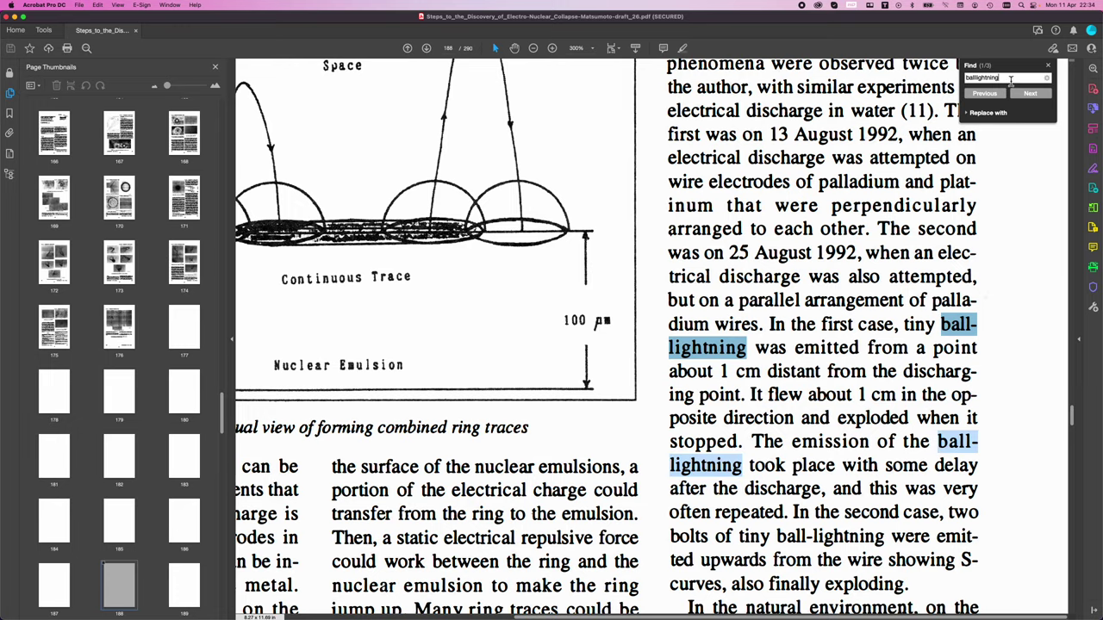
pyautogui.press('Return')
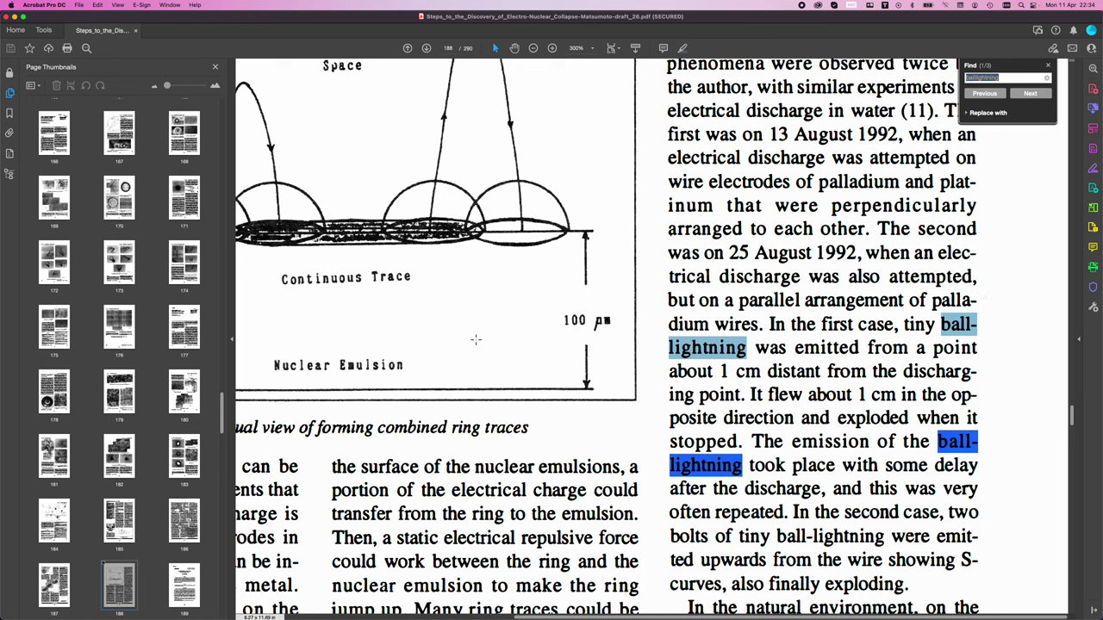
# Return to page 1 of the PDF and fit the title page to the window width
pyautogui.scroll(-2, 223, 428)
pyautogui.scroll(-3, 223, 428)
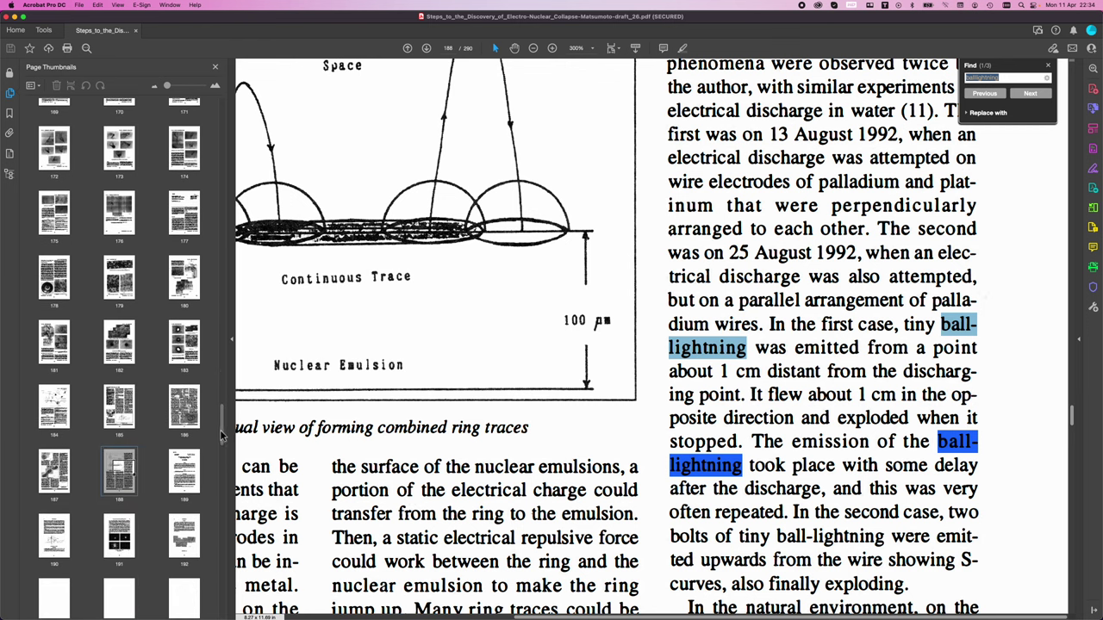
pyautogui.scroll(20, 215, 250)
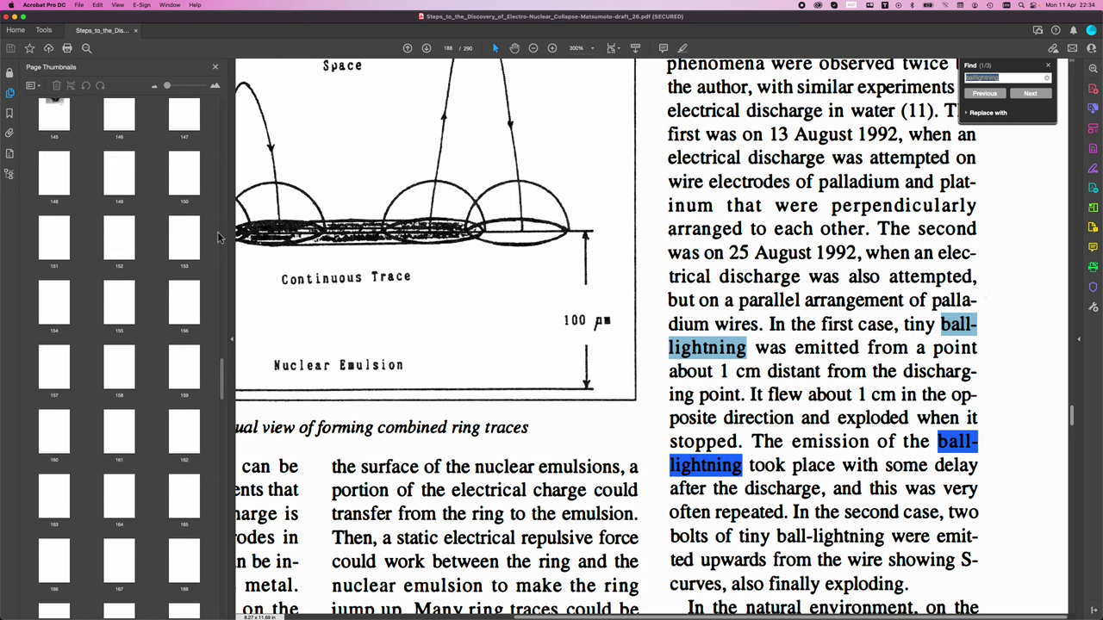
pyautogui.click(55, 131)
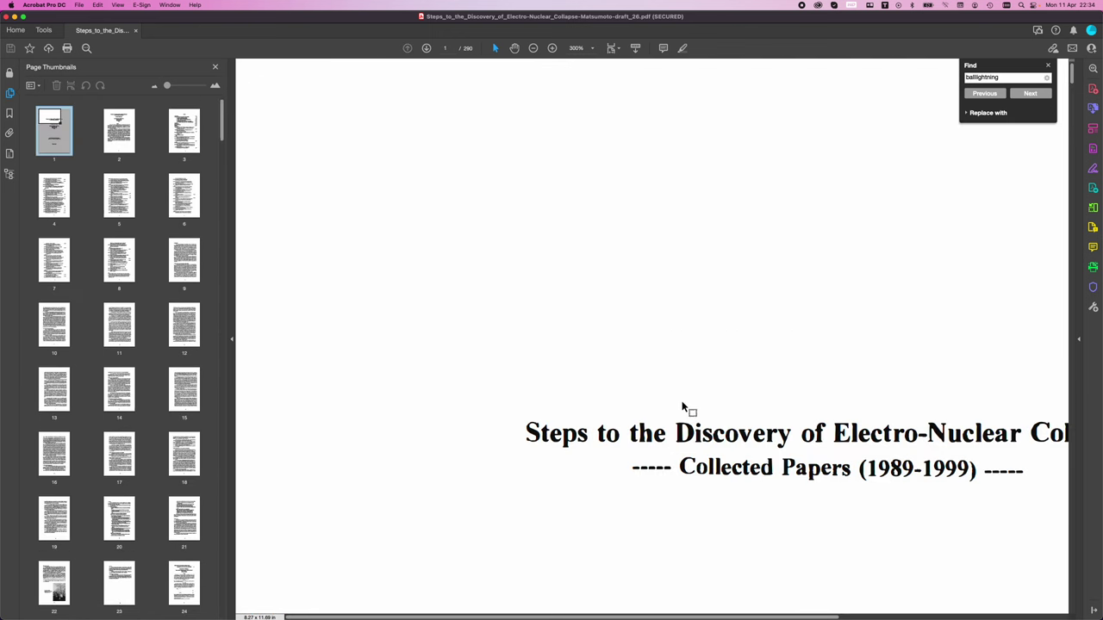
pyautogui.press('super+2')
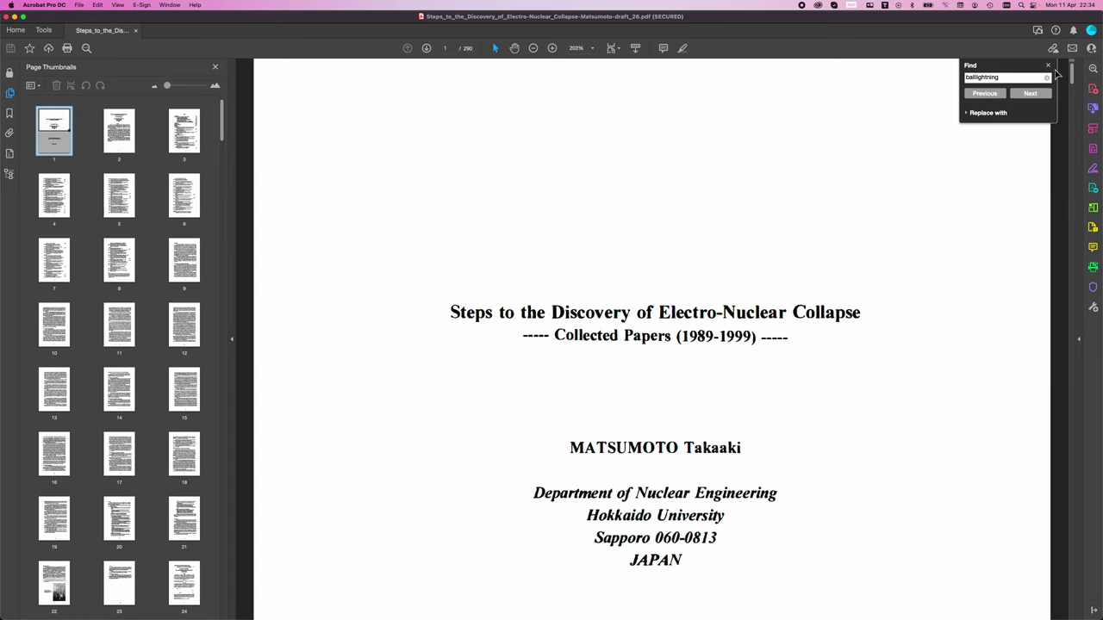
pyautogui.scroll(-3, 767, 246)
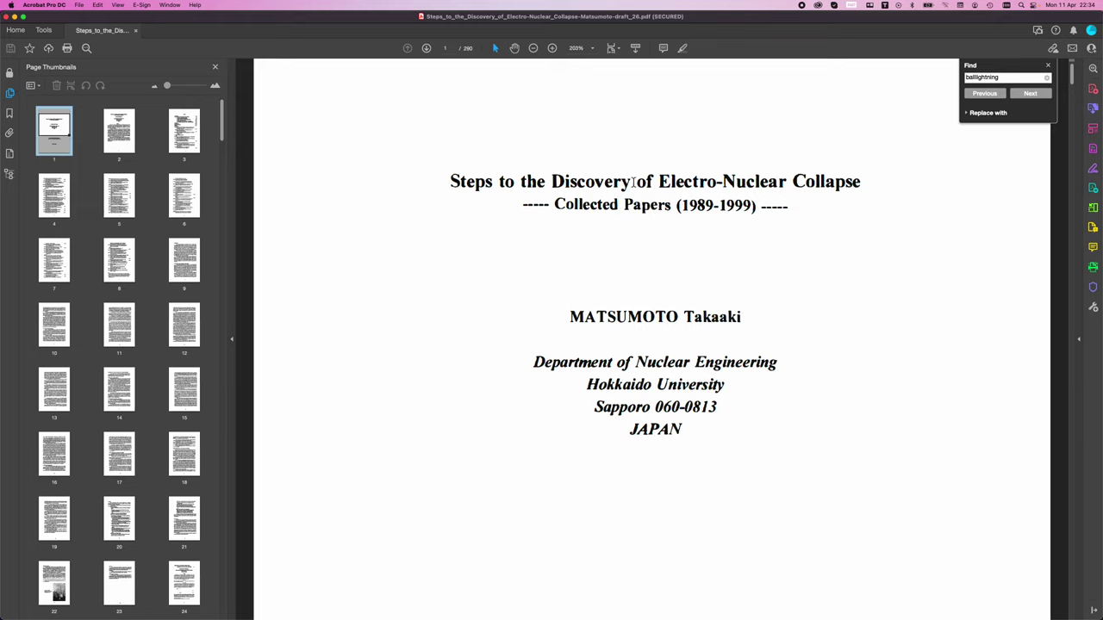
# Go to the last page, 290, and view the carbon tube, carbon film and micro tornado figures
pyautogui.moveTo(221, 134); pyautogui.dragTo(220, 429)
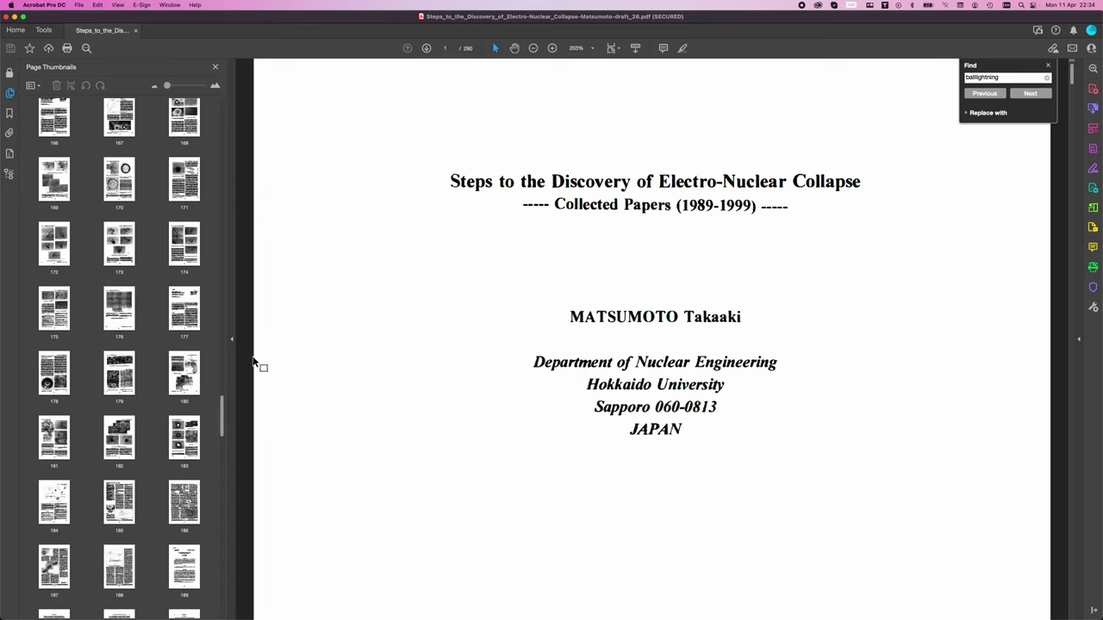
pyautogui.moveTo(223, 415); pyautogui.dragTo(233, 578)
pyautogui.scroll(-10, 173, 551)
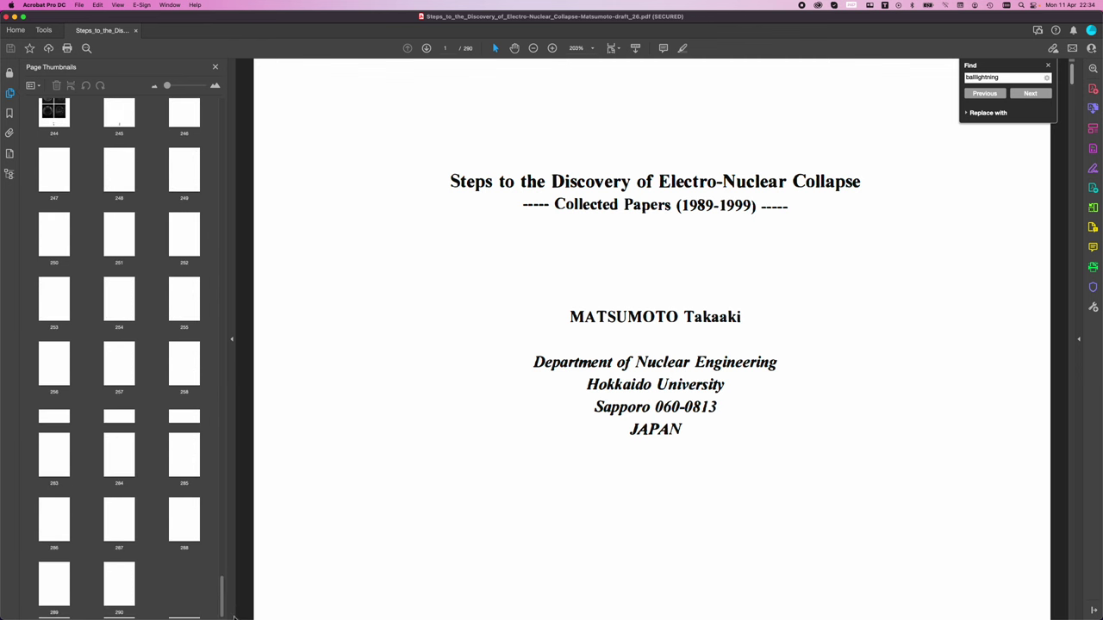
pyautogui.click(129, 588)
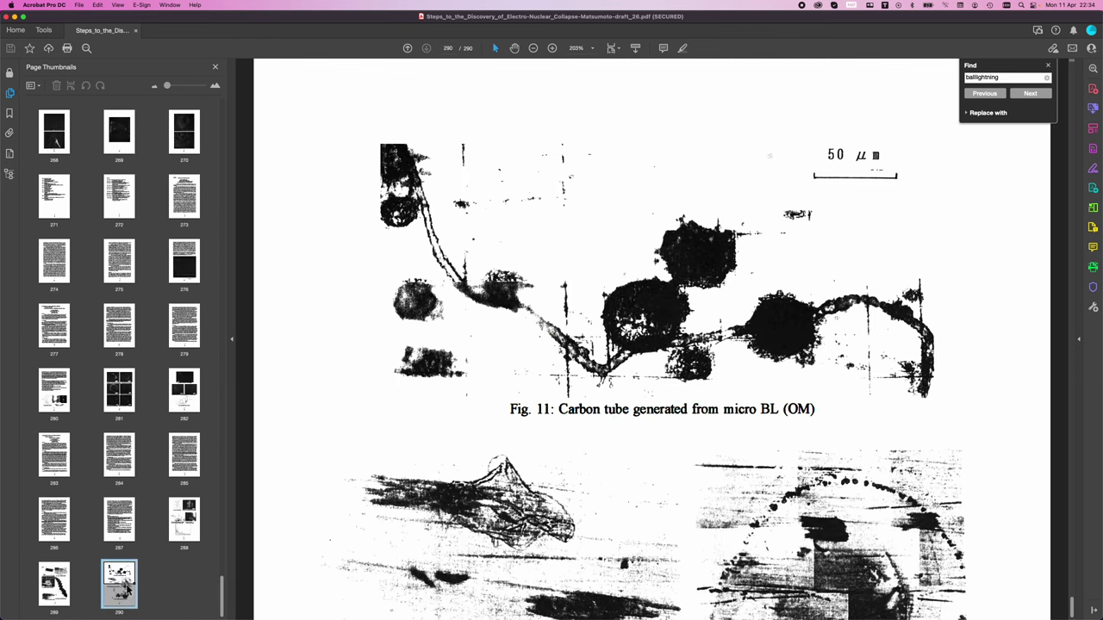
pyautogui.scroll(-6, 992, 250)
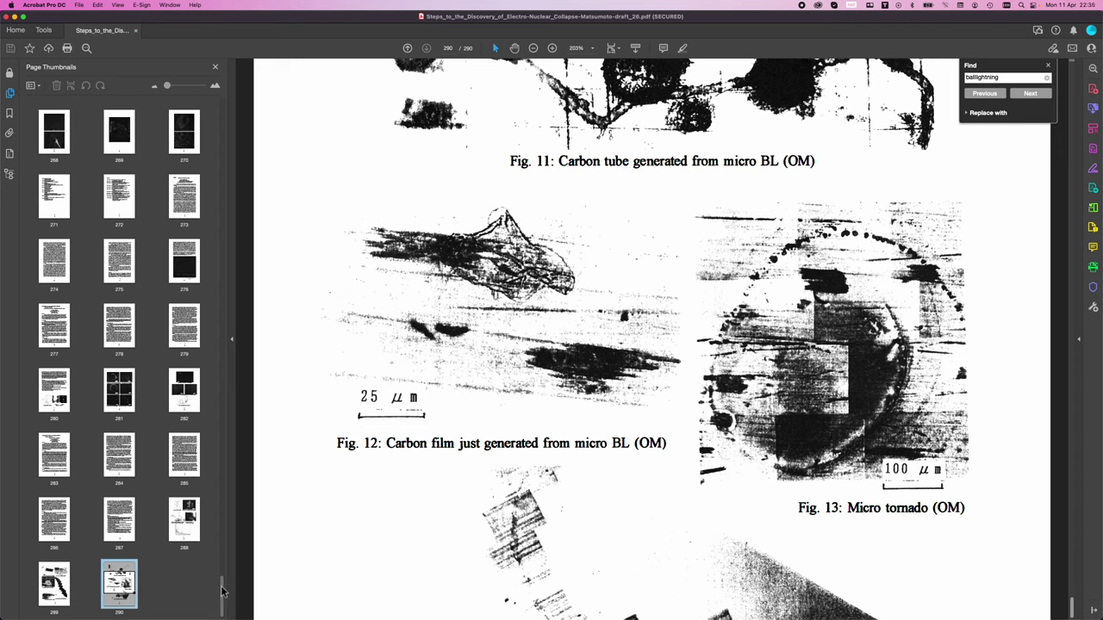
# Open page 255 from the page thumbnails and look through the micrographs up to page 257
pyautogui.moveTo(222, 591); pyautogui.dragTo(218, 540)
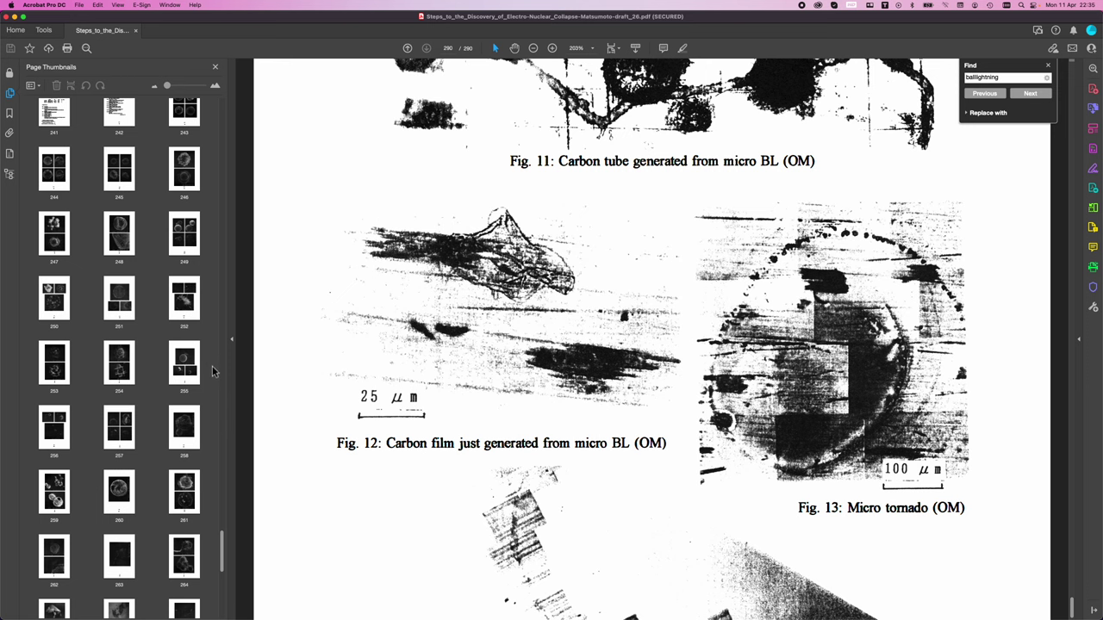
pyautogui.click(183, 370)
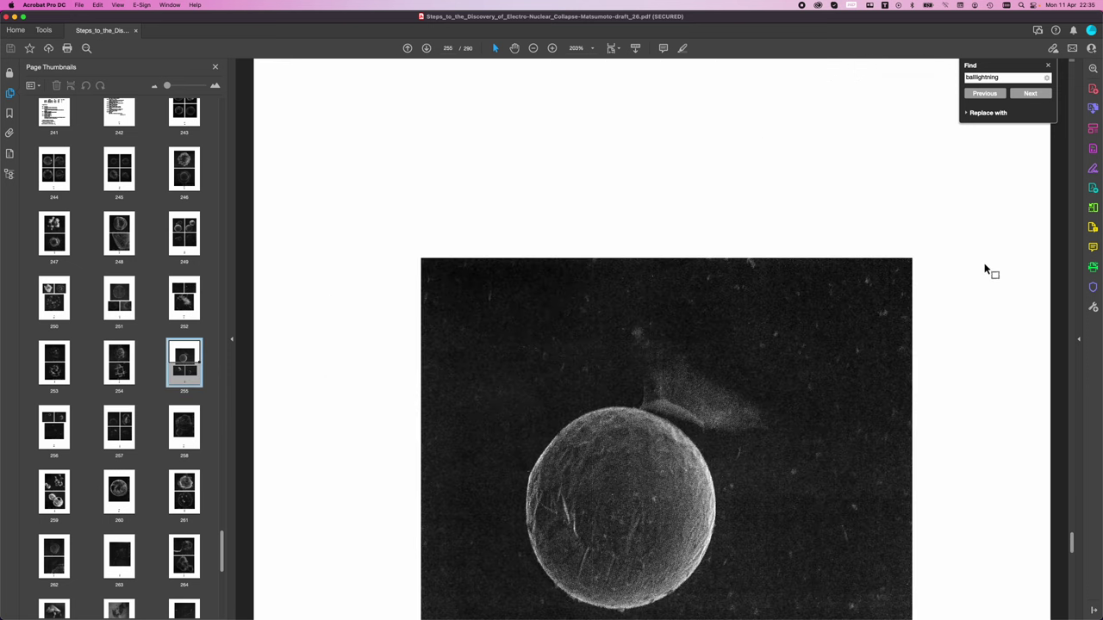
pyautogui.moveTo(1073, 541); pyautogui.dragTo(1073, 548)
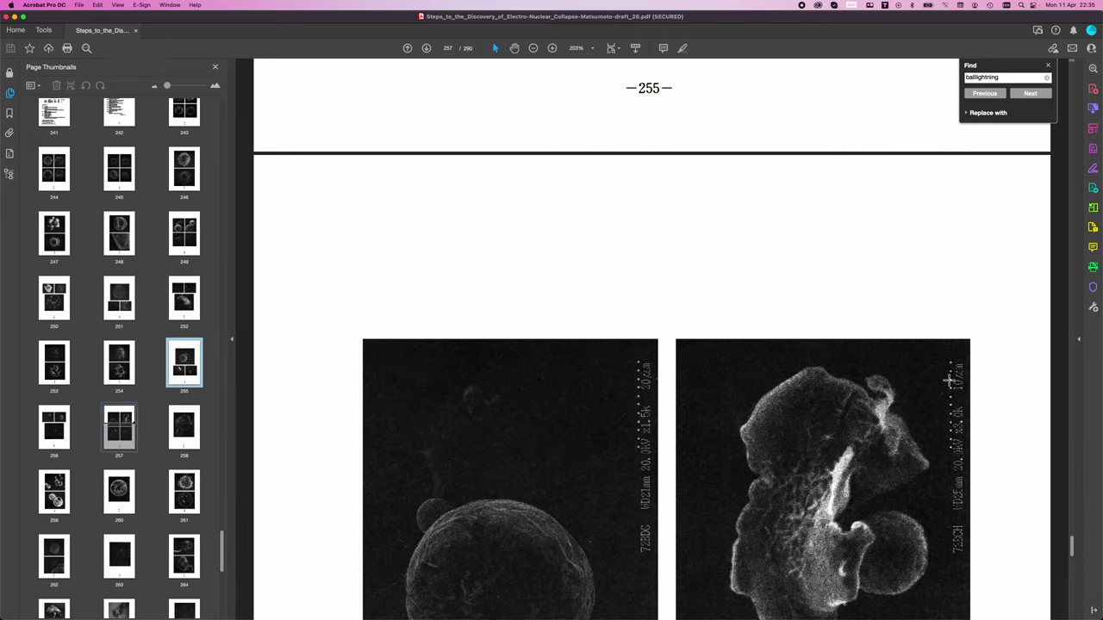
pyautogui.scroll(3, 945, 382)
pyautogui.scroll(5, 945, 382)
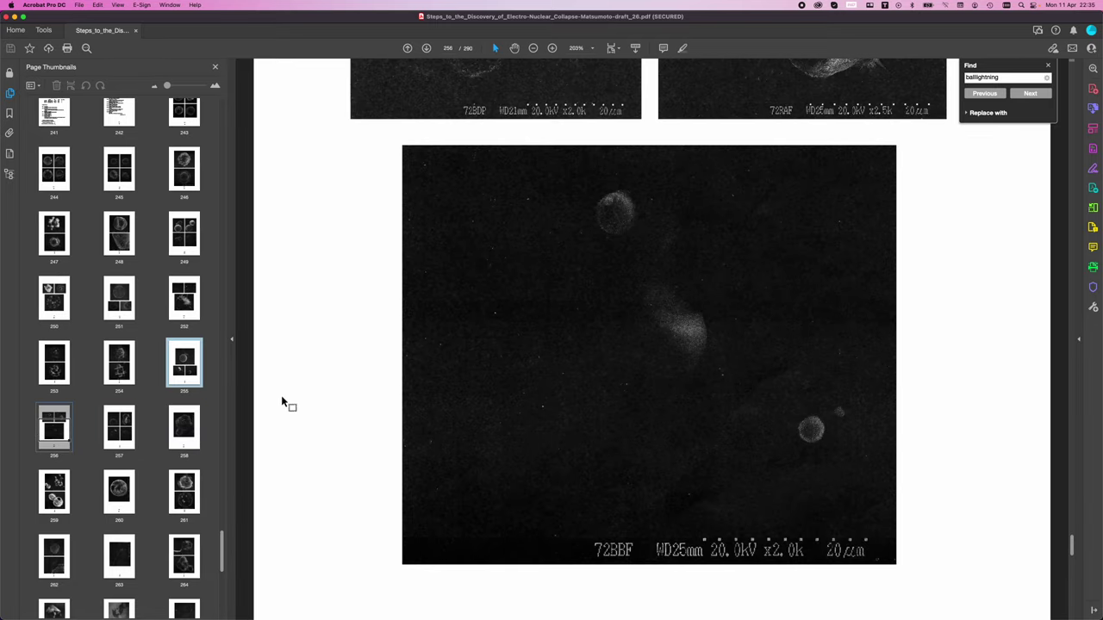
# Go back to page 255 and enlarge its lower-left sphere micrograph to 460%
pyautogui.click(188, 376)
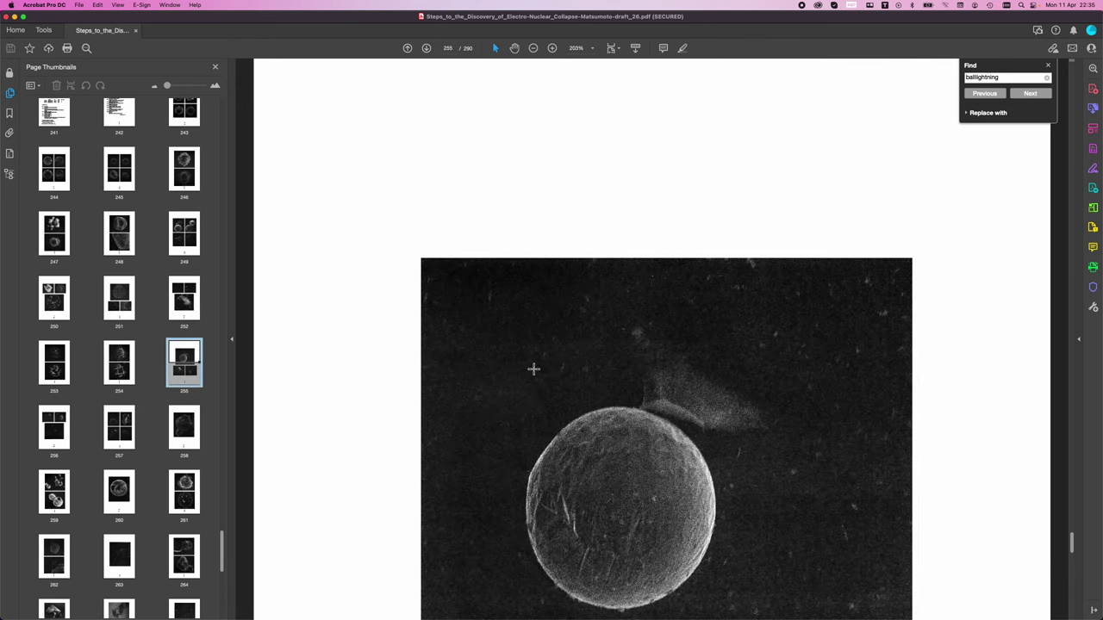
pyautogui.scroll(-5, 1016, 372)
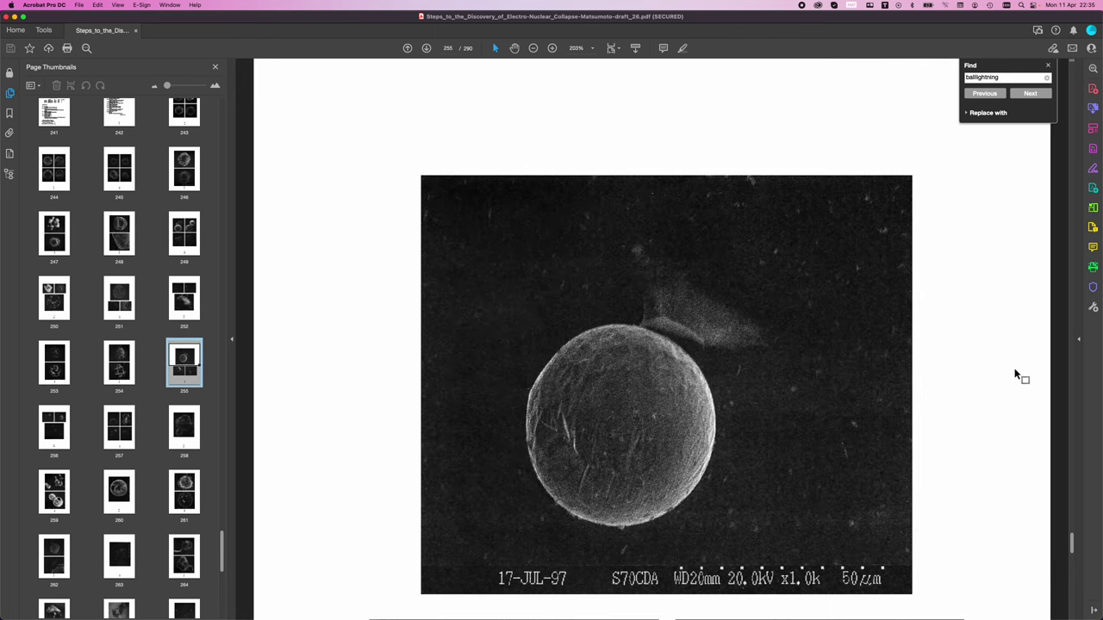
pyautogui.scroll(-4, 1014, 372)
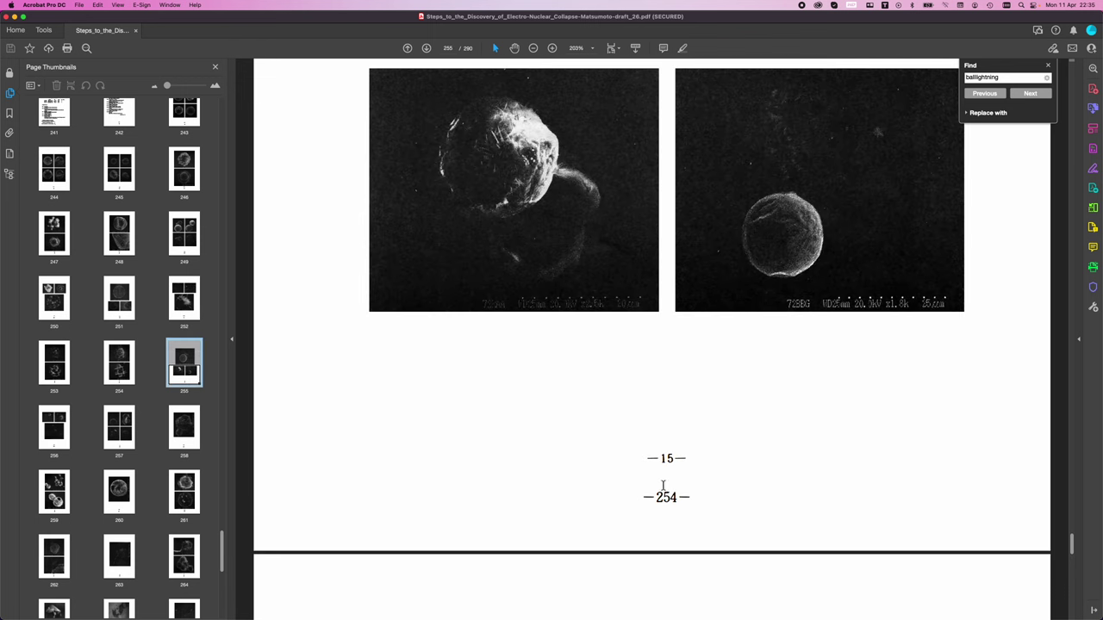
pyautogui.scroll(2, 787, 482)
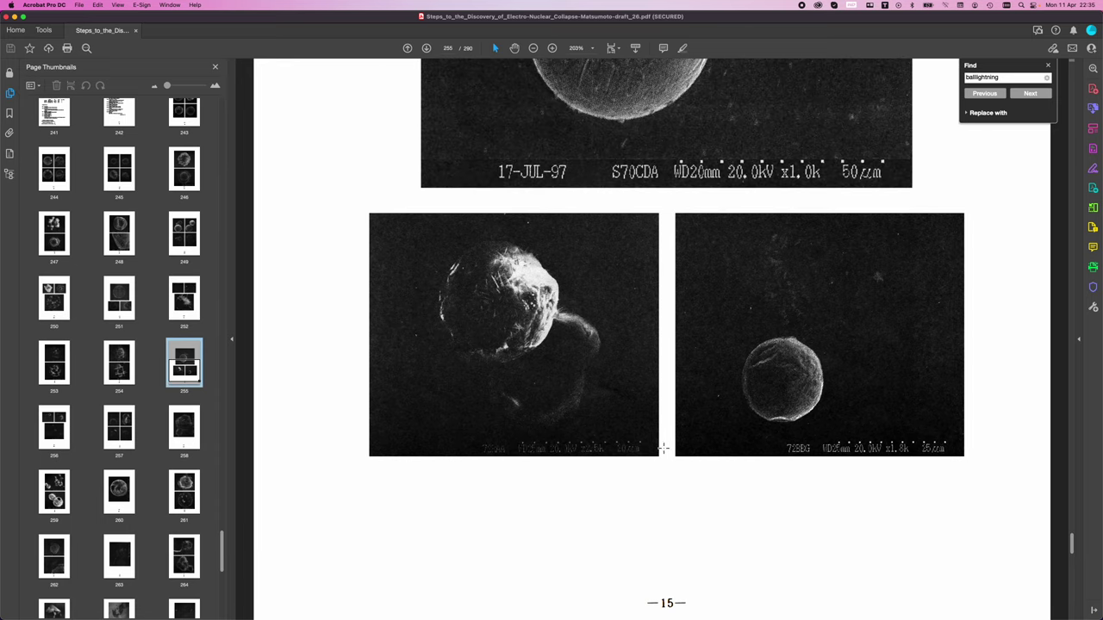
pyautogui.scroll(5, 540, 357)
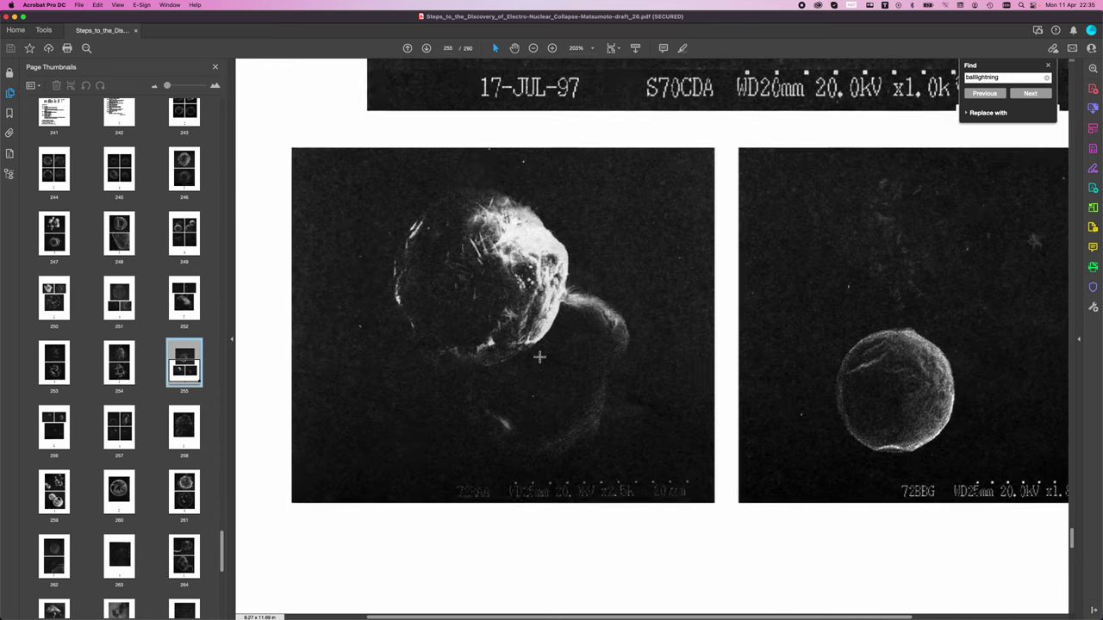
pyautogui.scroll(3, 538, 357)
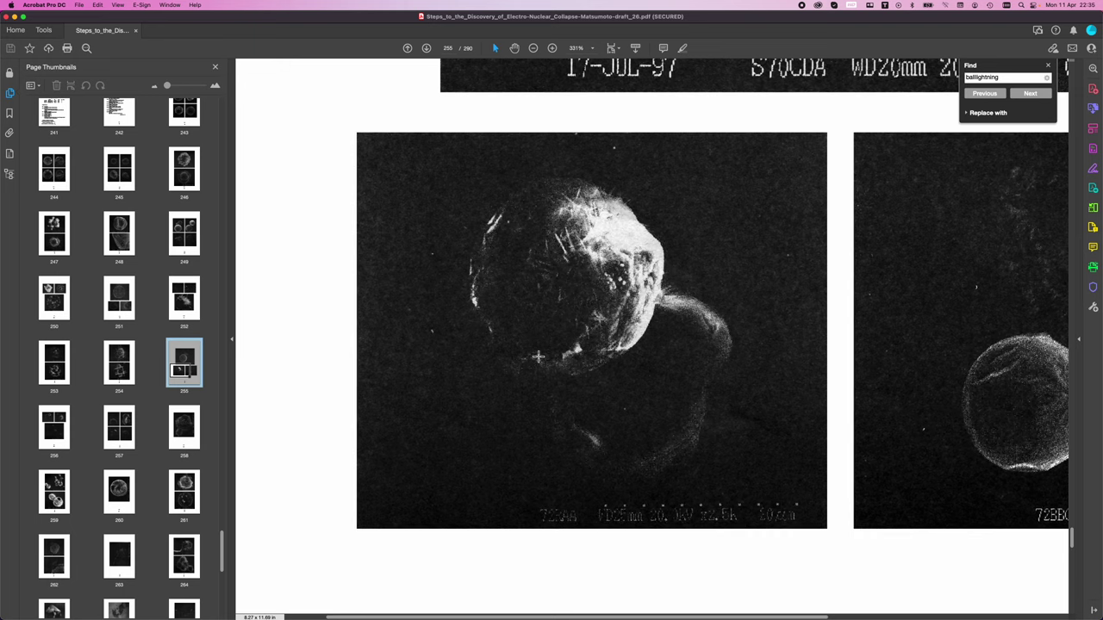
pyautogui.scroll(3, 538, 357)
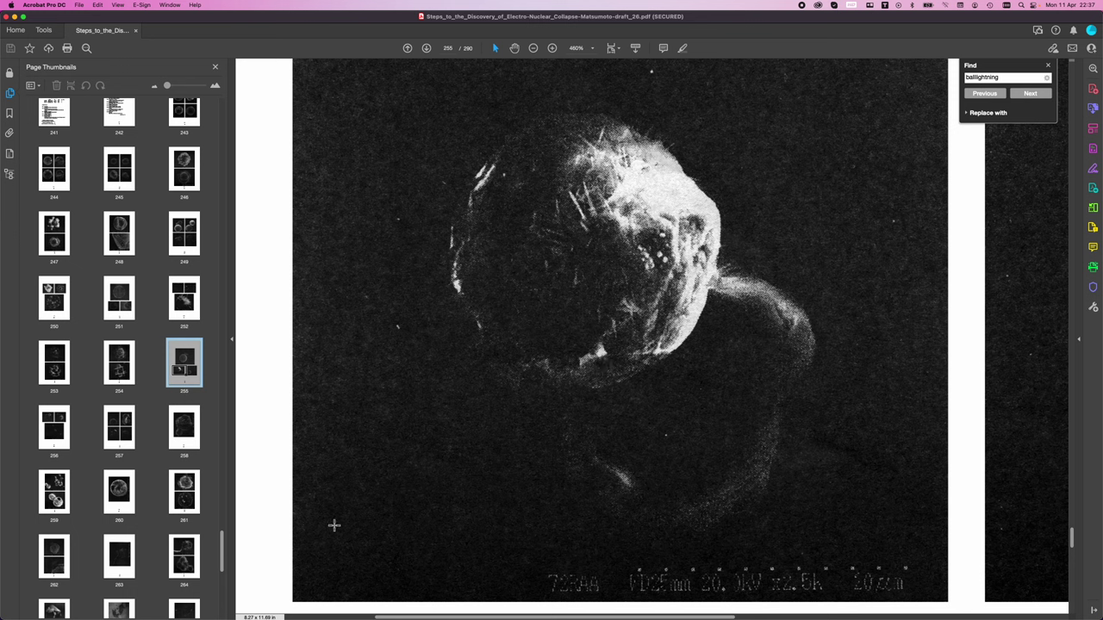
# Go to page 287 with the reference list and zoom to page level to show the whole page
pyautogui.moveTo(221, 551); pyautogui.dragTo(223, 602)
pyautogui.click(120, 518)
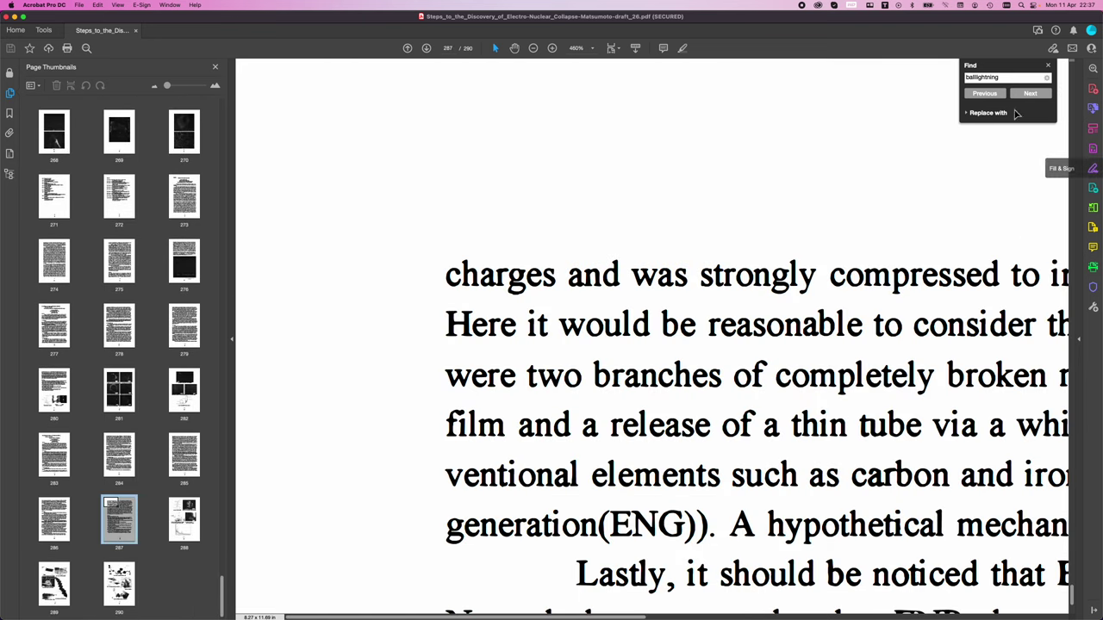
pyautogui.click(591, 49)
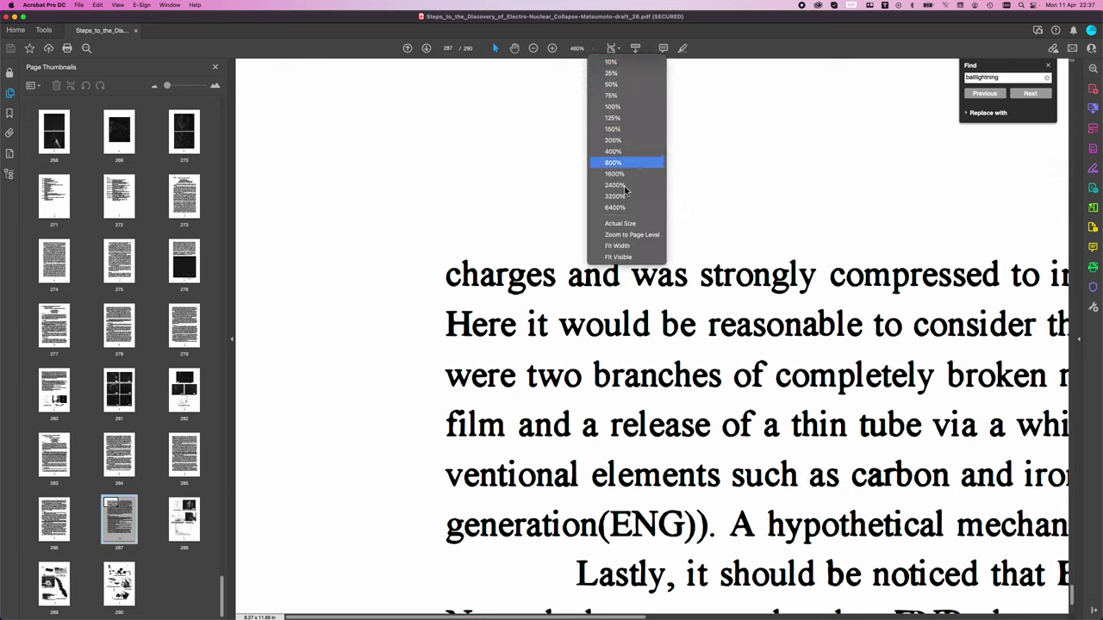
pyautogui.click(629, 239)
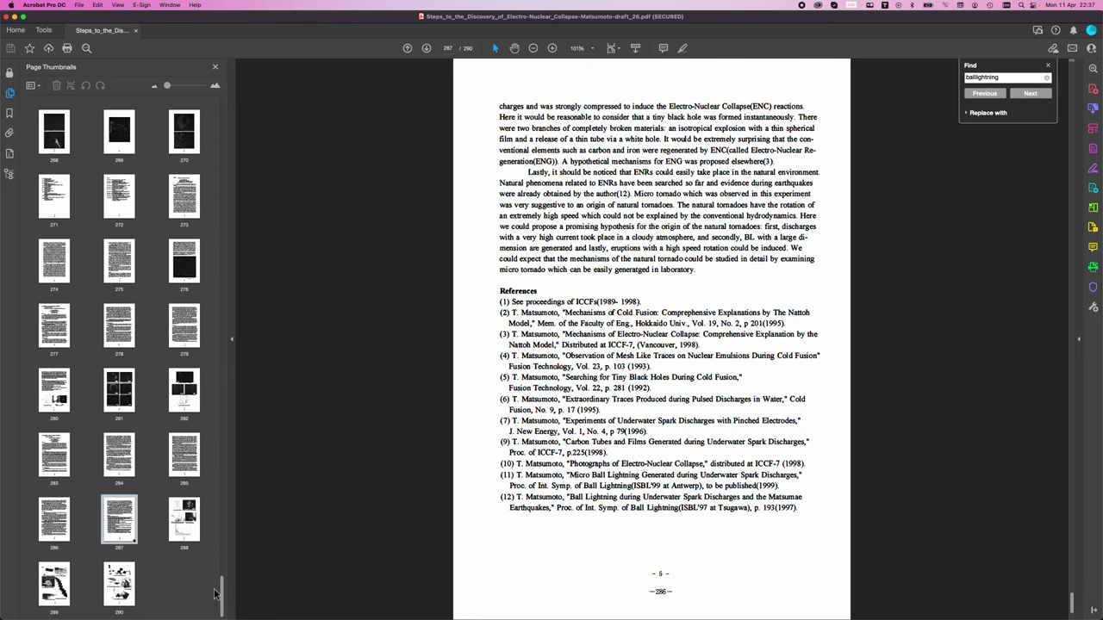
# Bring the page thumbnails back to the start of the document and switch to the Substack post in Safari
pyautogui.moveTo(221, 594); pyautogui.dragTo(240, 102)
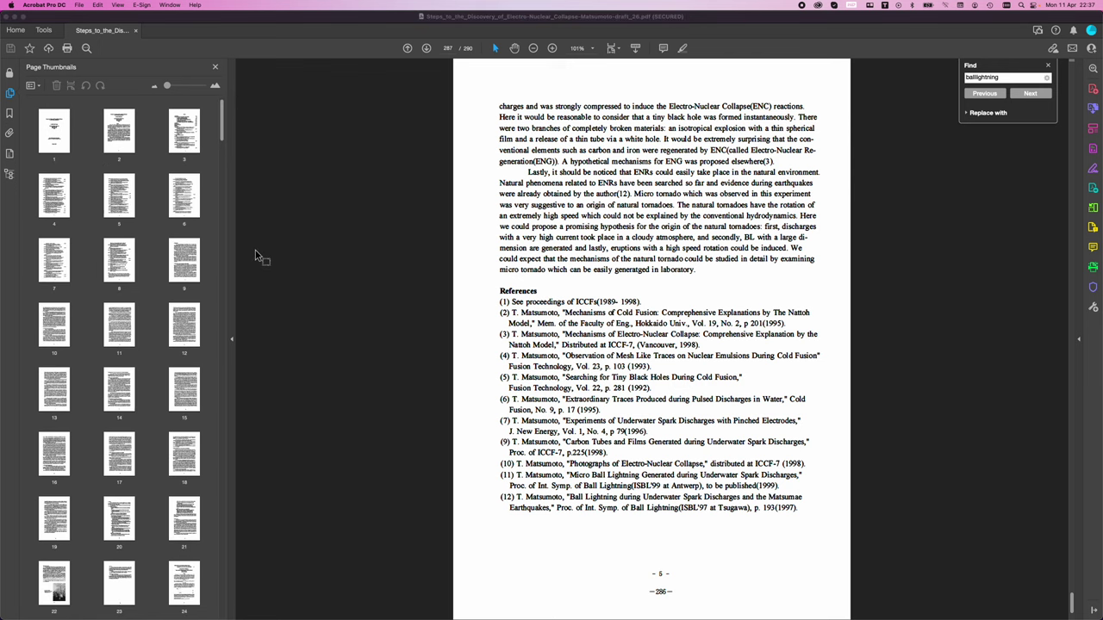
pyautogui.press('super+Tab')
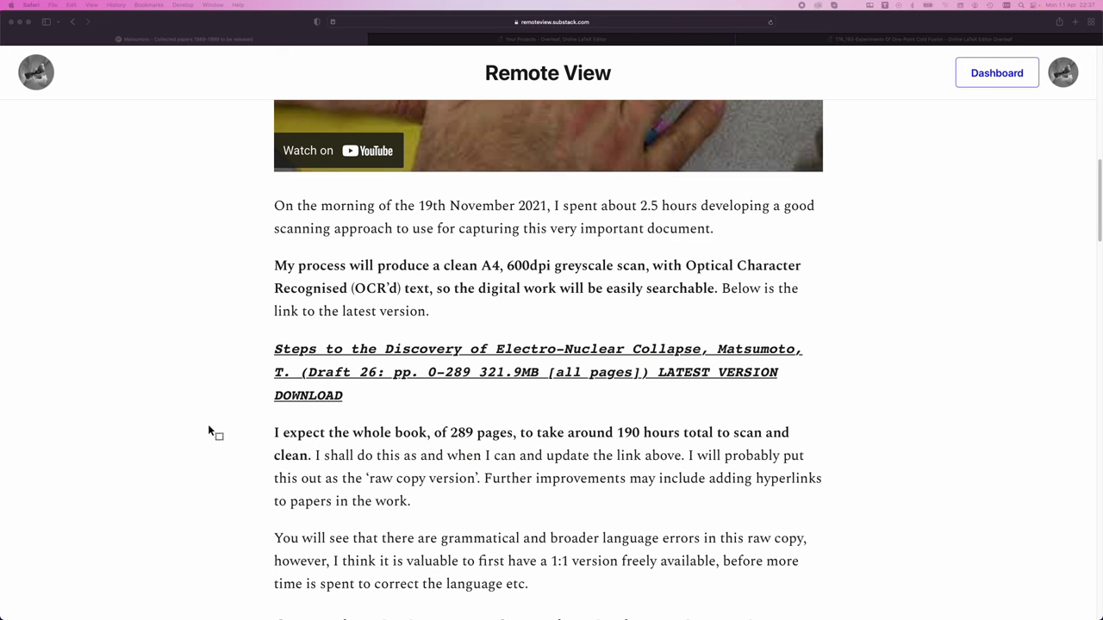
# Show the Overleaf project list in Safari, with a brief look back at the scanned PDF in Acrobat
pyautogui.click(564, 40)
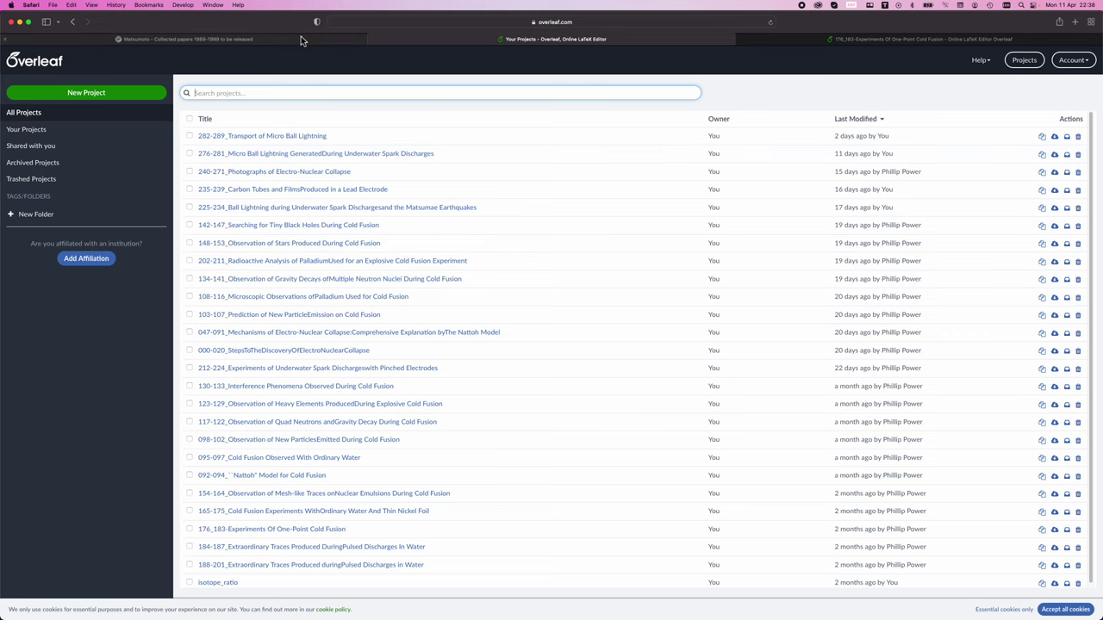
pyautogui.press('super+Tab')
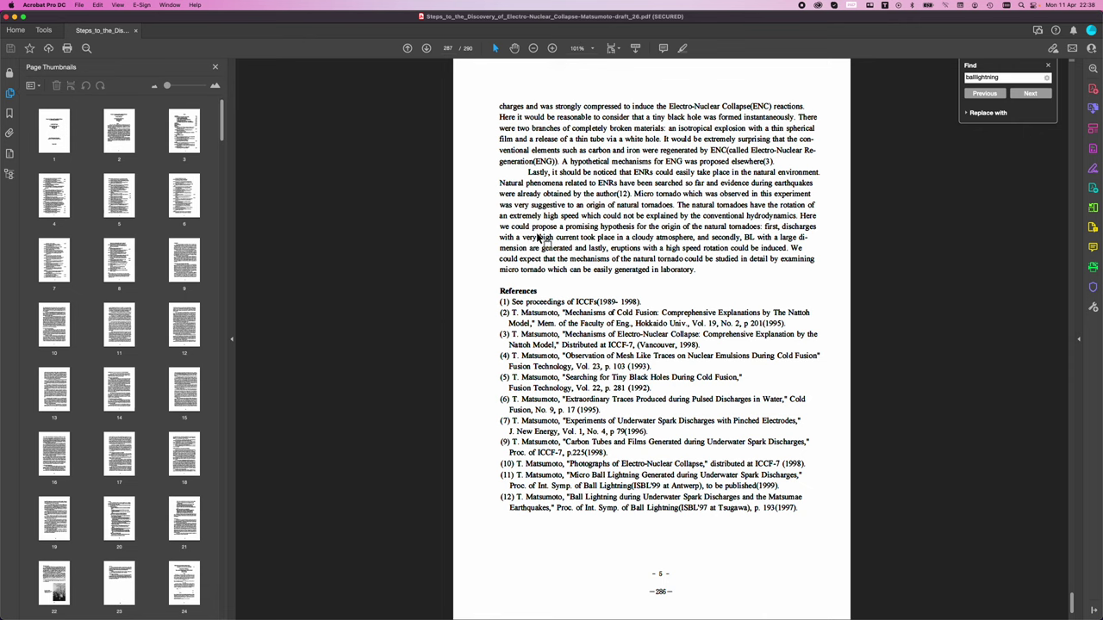
pyautogui.press('super+Tab')
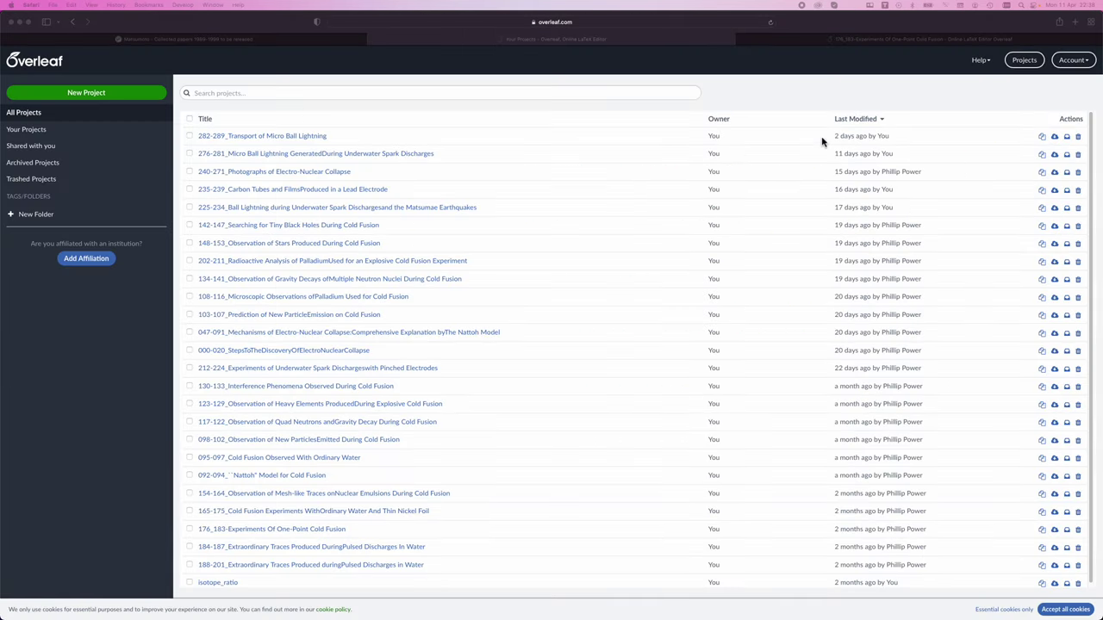
# Go to the open project 176_183-Experiments Of One-Point Cold Fusion and look through its compiled preview from the title page to Figure 12
pyautogui.click(899, 40)
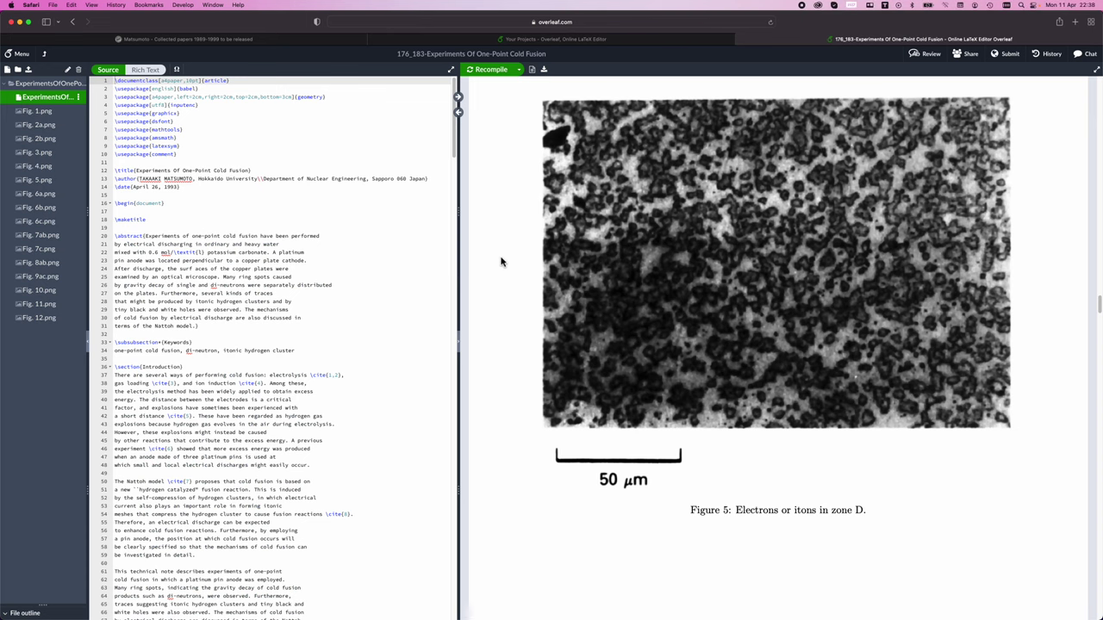
pyautogui.scroll(2, 926, 251)
pyautogui.moveTo(1099, 305); pyautogui.dragTo(1099, 85)
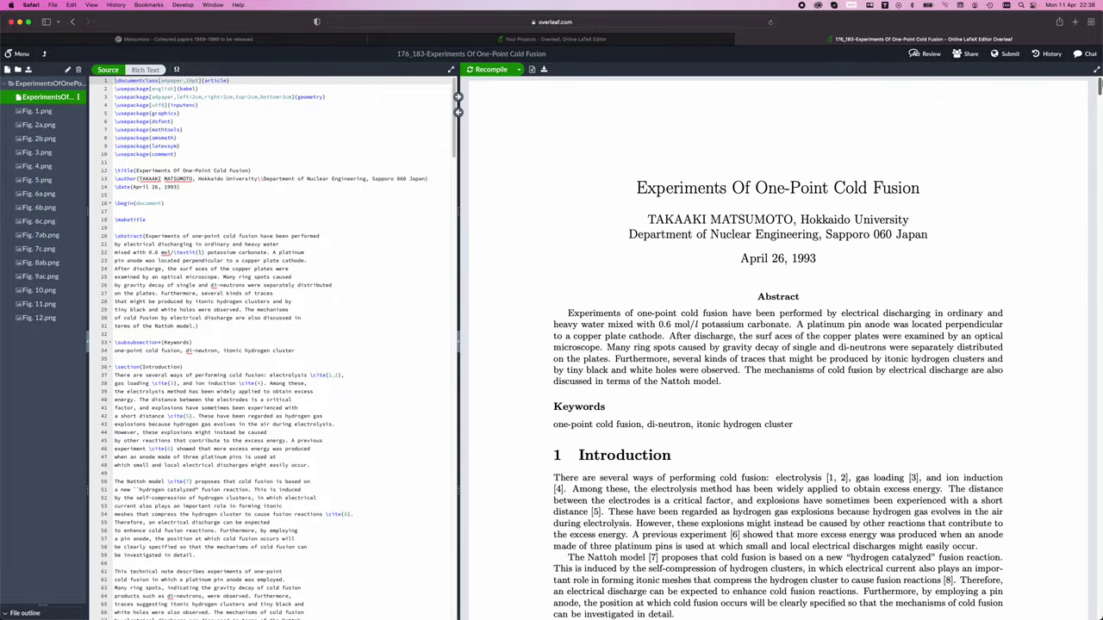
pyautogui.moveTo(739, 335); pyautogui.dragTo(790, 350)
pyautogui.click(803, 371)
pyautogui.scroll(-2, 1099, 94)
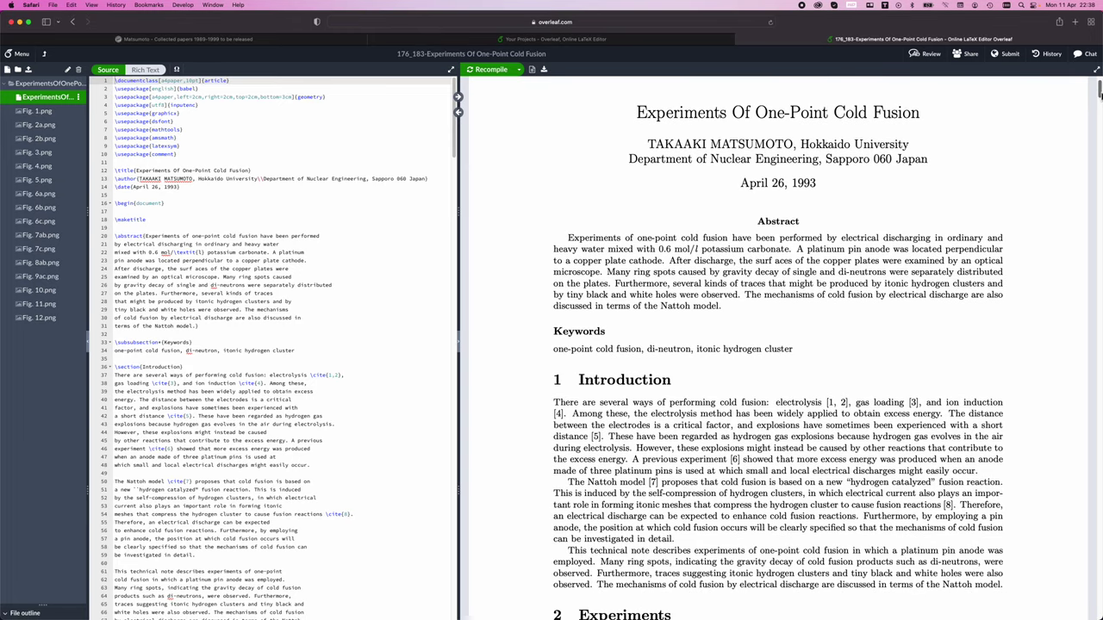
pyautogui.moveTo(1099, 93); pyautogui.dragTo(1085, 246)
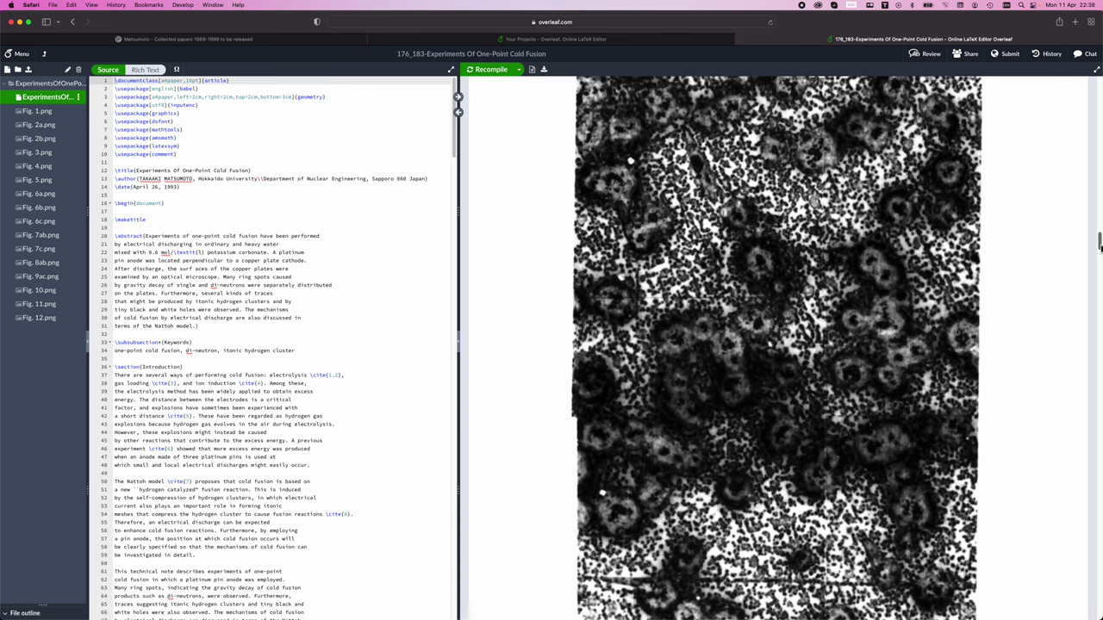
pyautogui.moveTo(1100, 246); pyautogui.dragTo(1100, 573)
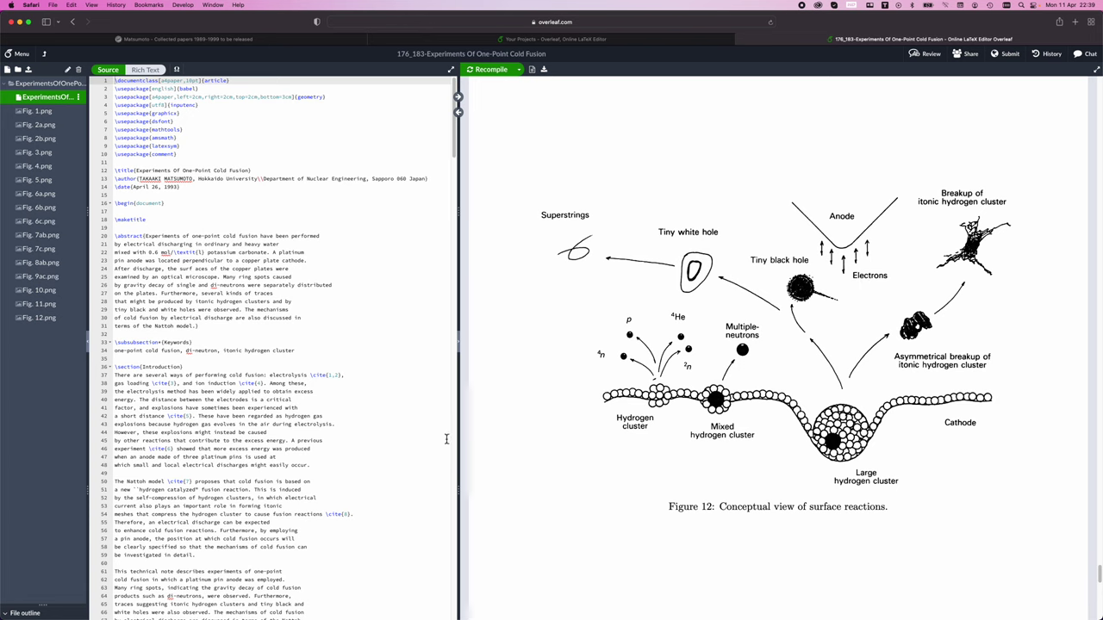
pyautogui.moveTo(552, 92)
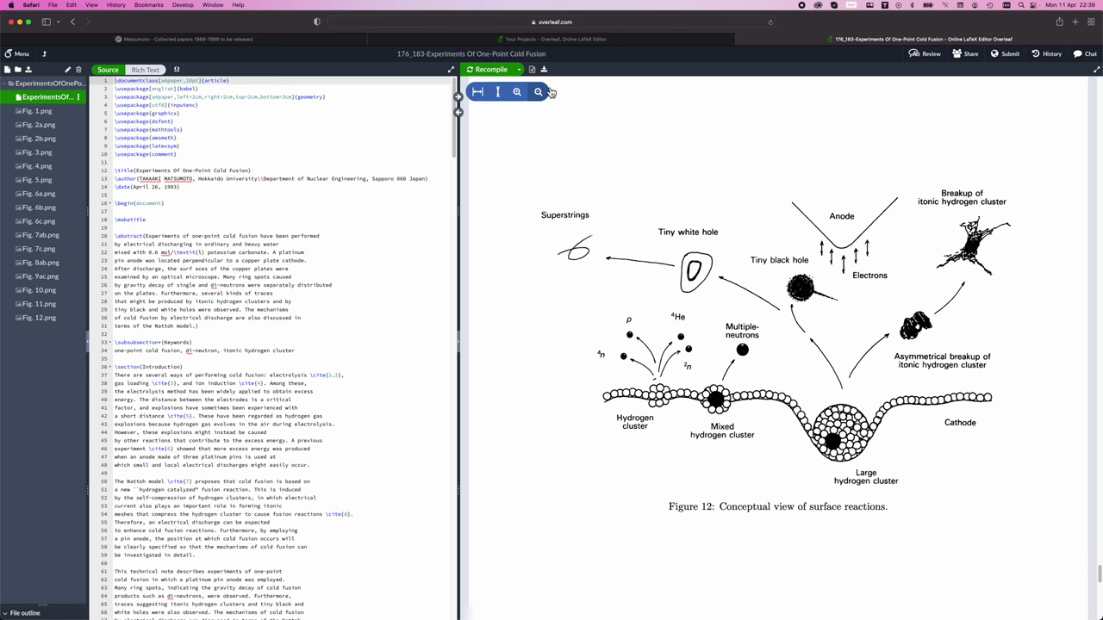
# From the project list, open 123-129_Observation of Heavy Elements ProducedDuring Explosive Cold Fusion and widen its preview pane
pyautogui.click(589, 44)
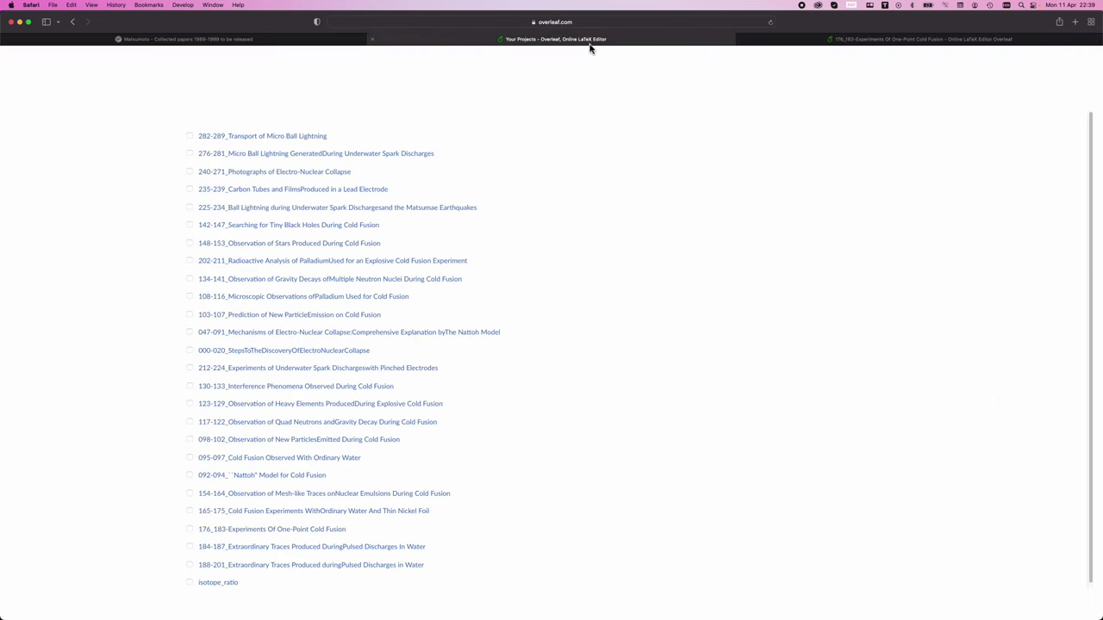
pyautogui.click(290, 410)
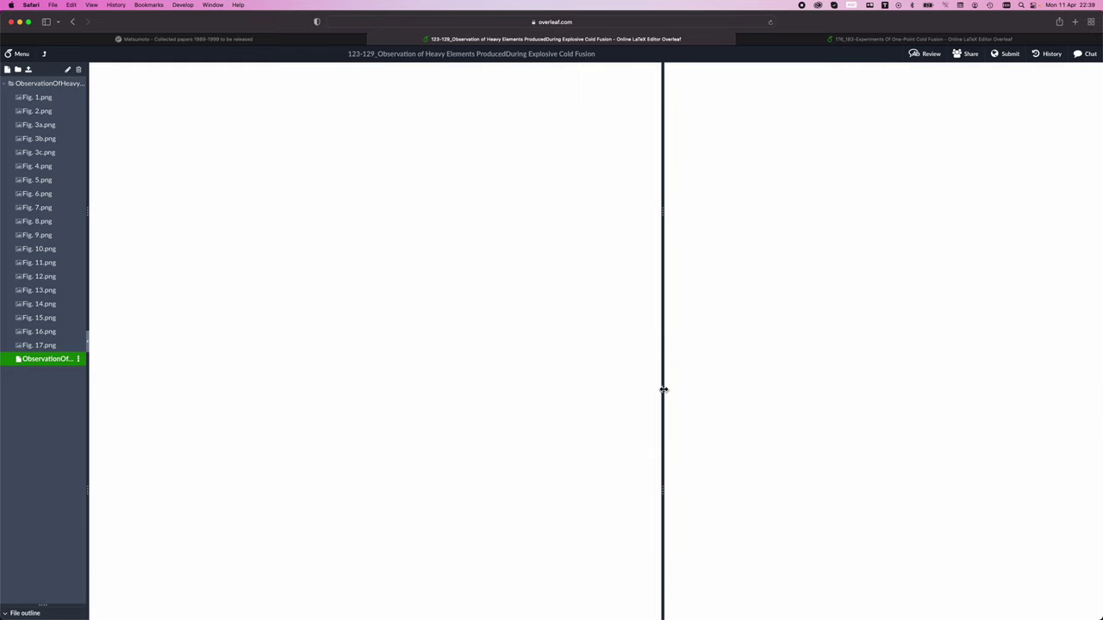
pyautogui.moveTo(663, 389); pyautogui.dragTo(472, 402)
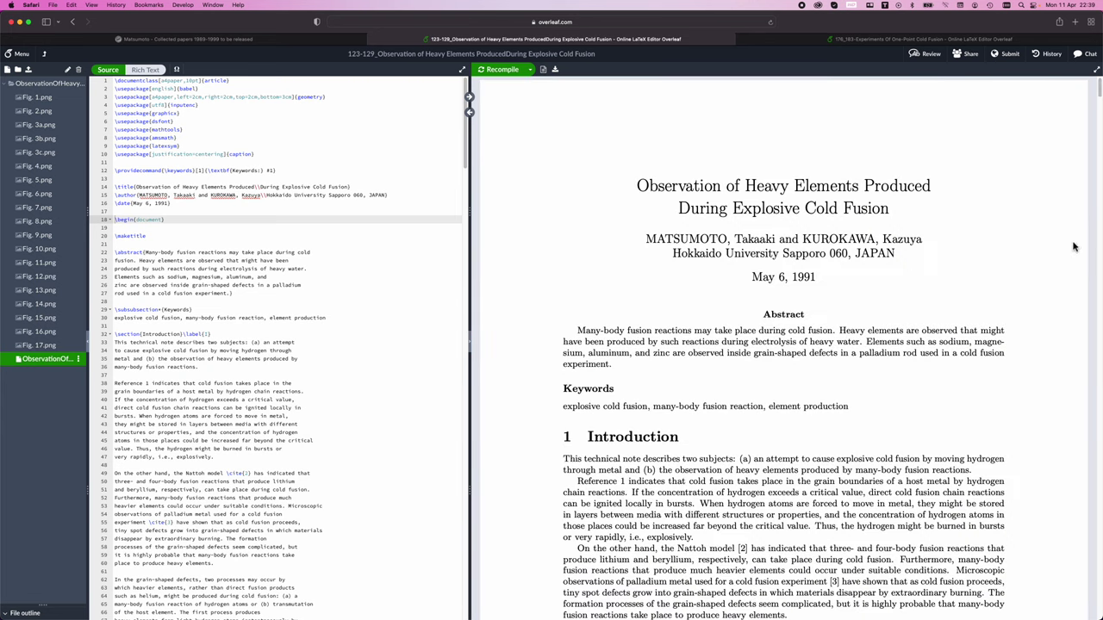
# Look through the compiled heavy elements paper from its title page to the Figure 3a micrograph
pyautogui.scroll(-2, 1099, 92)
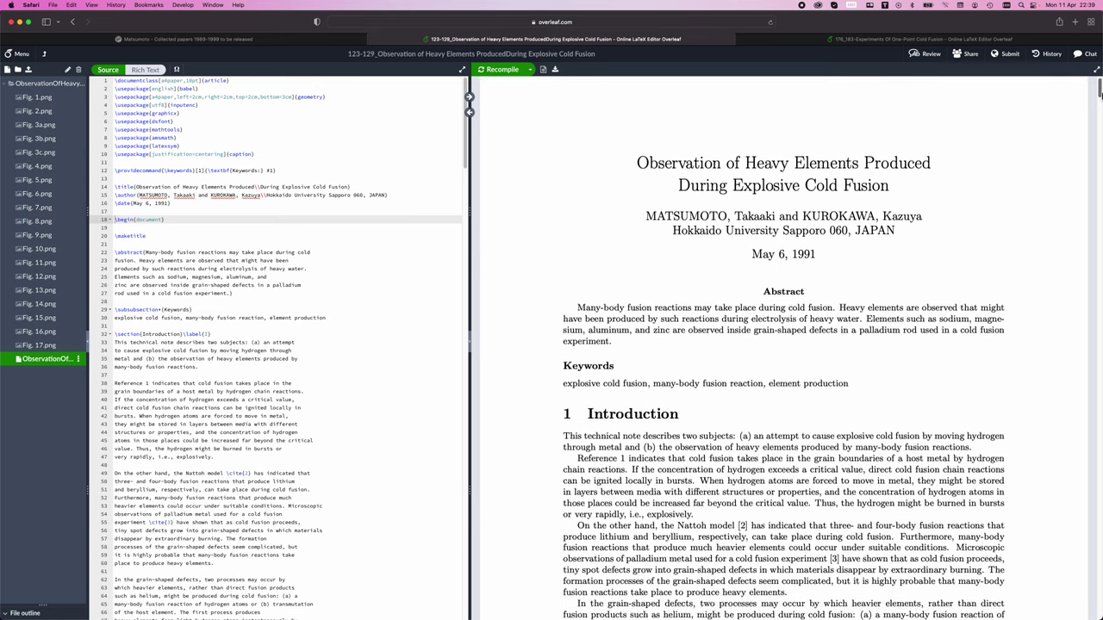
pyautogui.scroll(2, 1099, 92)
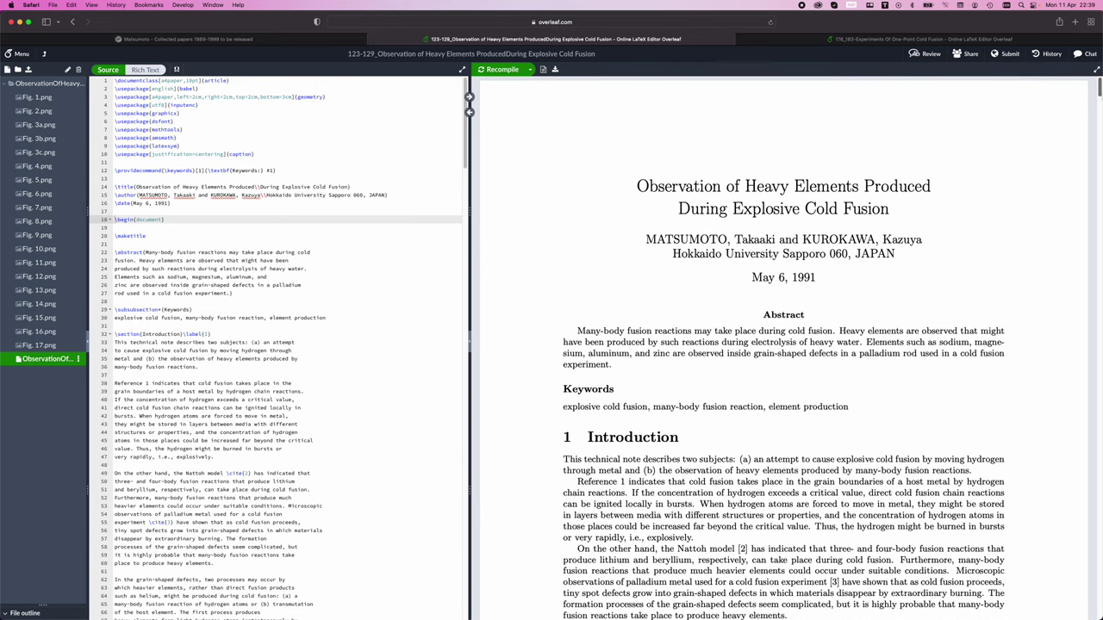
pyautogui.moveTo(1100, 93); pyautogui.dragTo(1097, 140)
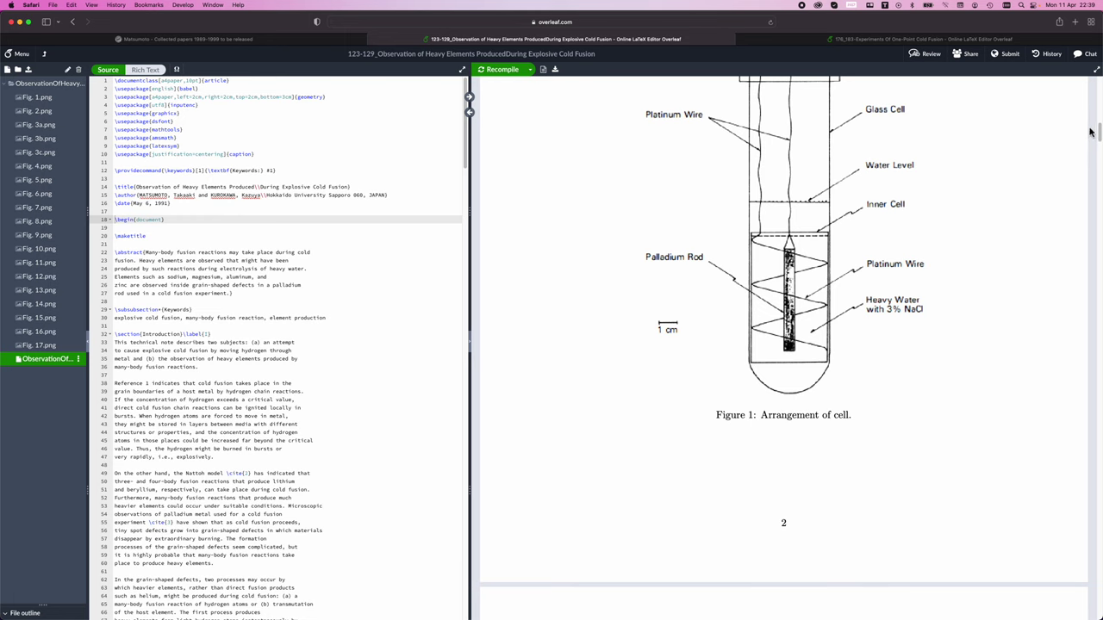
pyautogui.scroll(-3, 1099, 142)
pyautogui.moveTo(1099, 142); pyautogui.dragTo(1099, 163)
pyautogui.moveTo(1091, 181); pyautogui.dragTo(1087, 190)
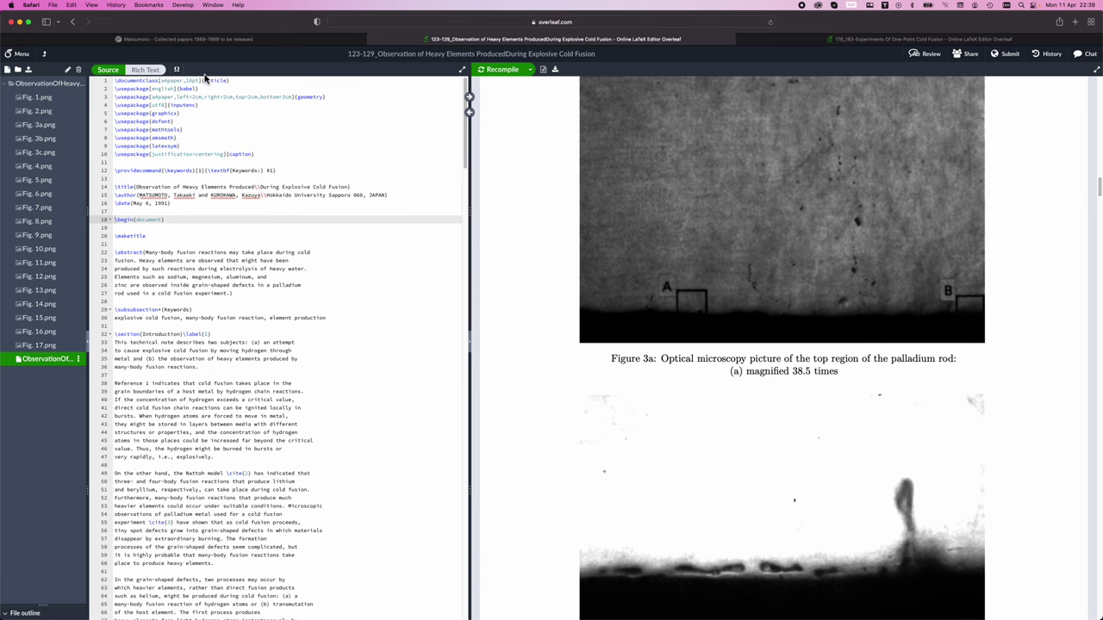
# Switch to the scanned PDF in Acrobat and go through its contents list on pages 3 to 6
pyautogui.press('super+Tab')
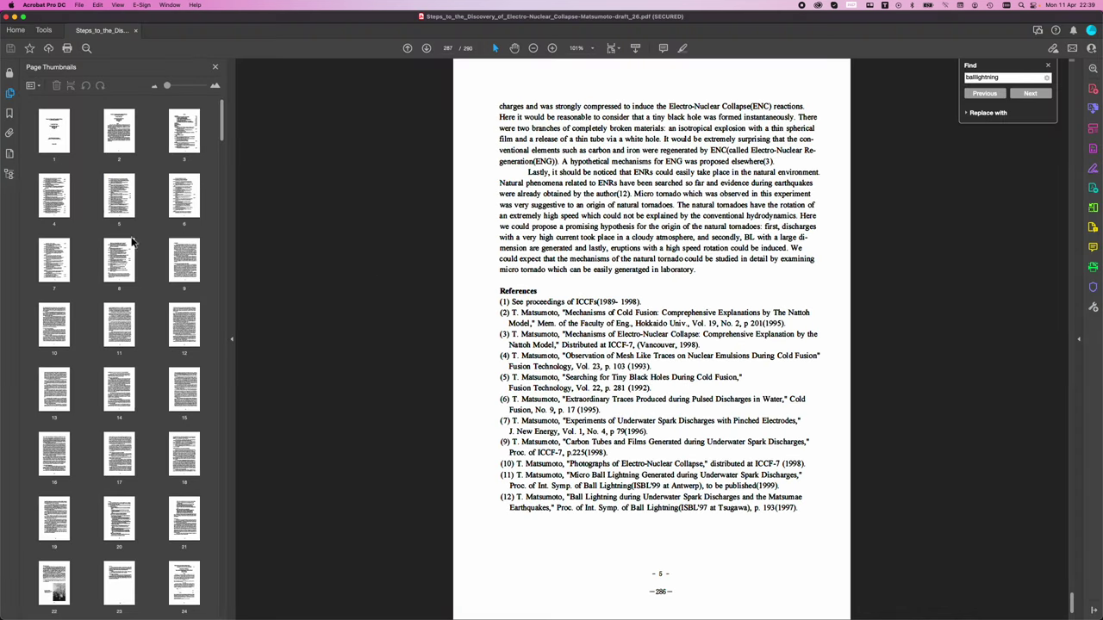
pyautogui.click(182, 133)
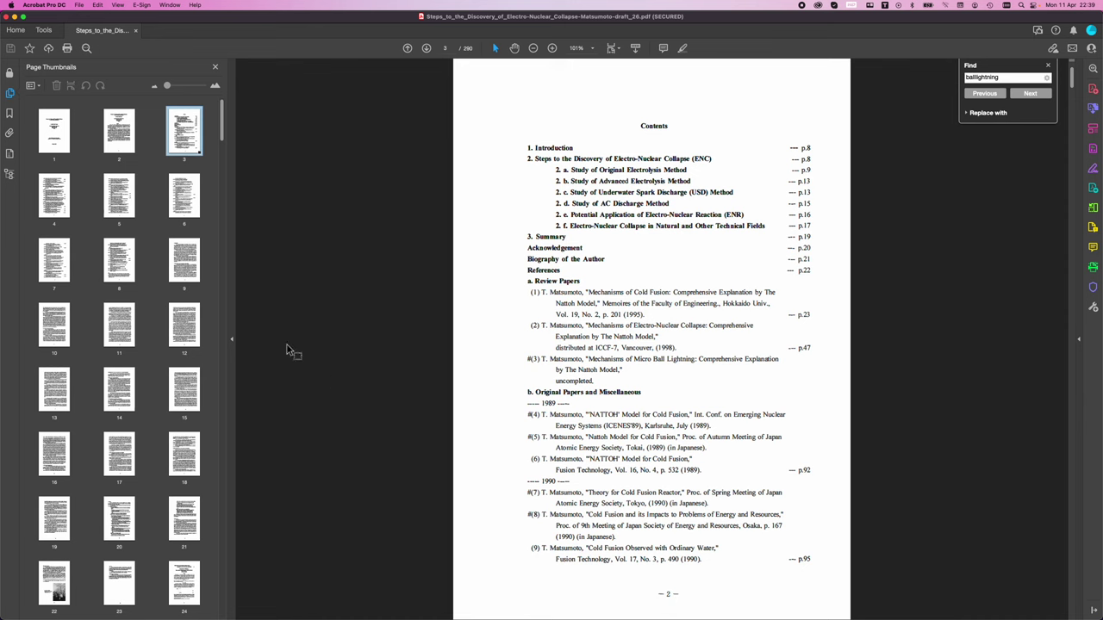
pyautogui.click(66, 206)
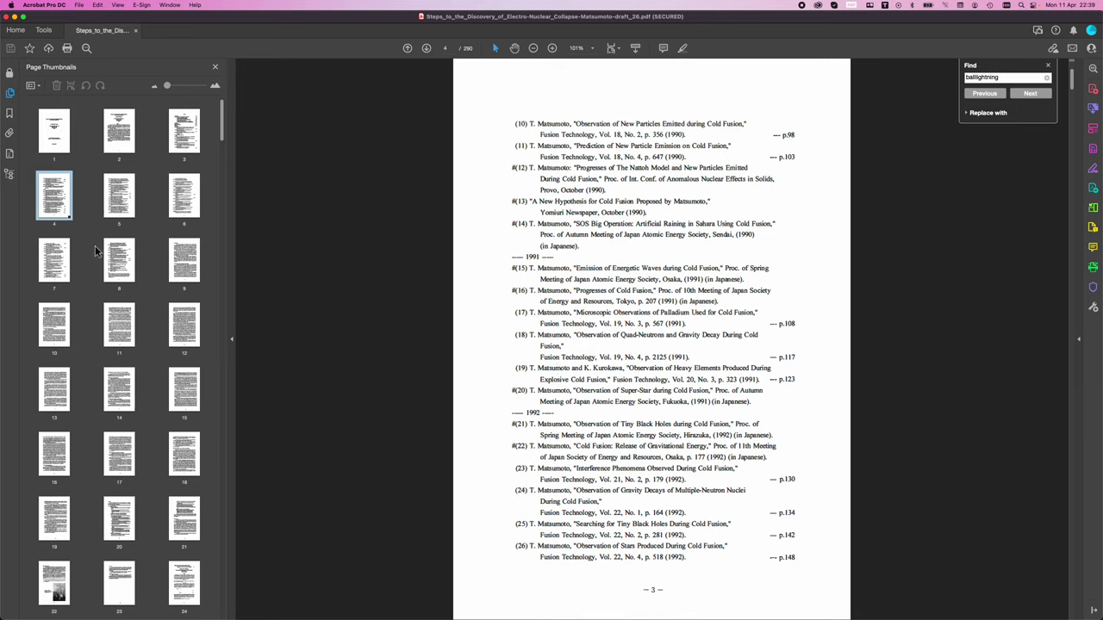
pyautogui.click(123, 207)
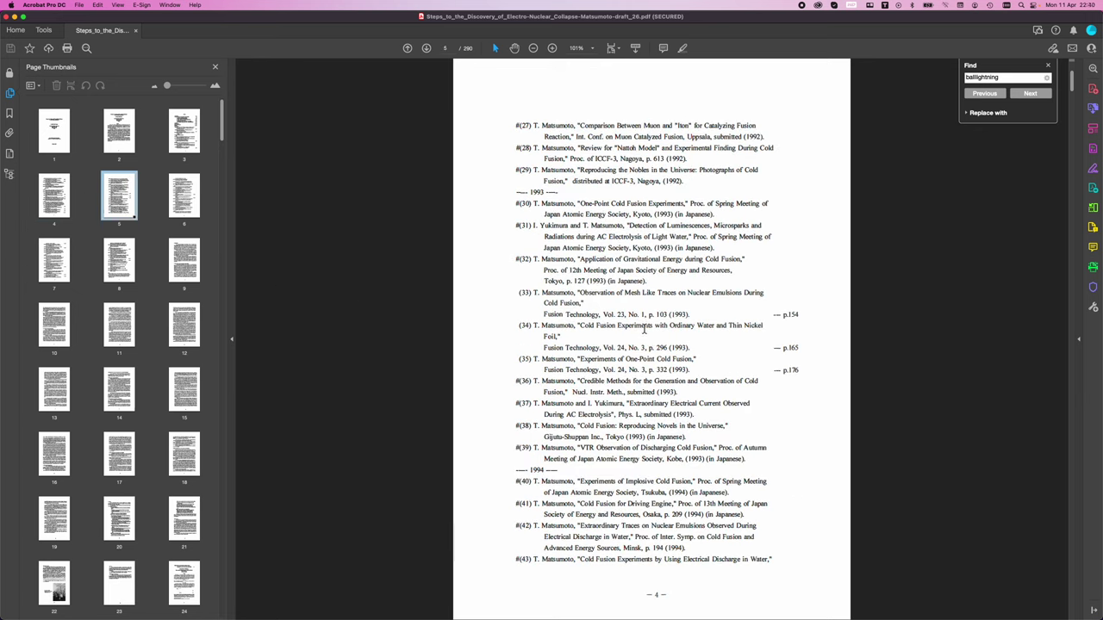
pyautogui.click(182, 199)
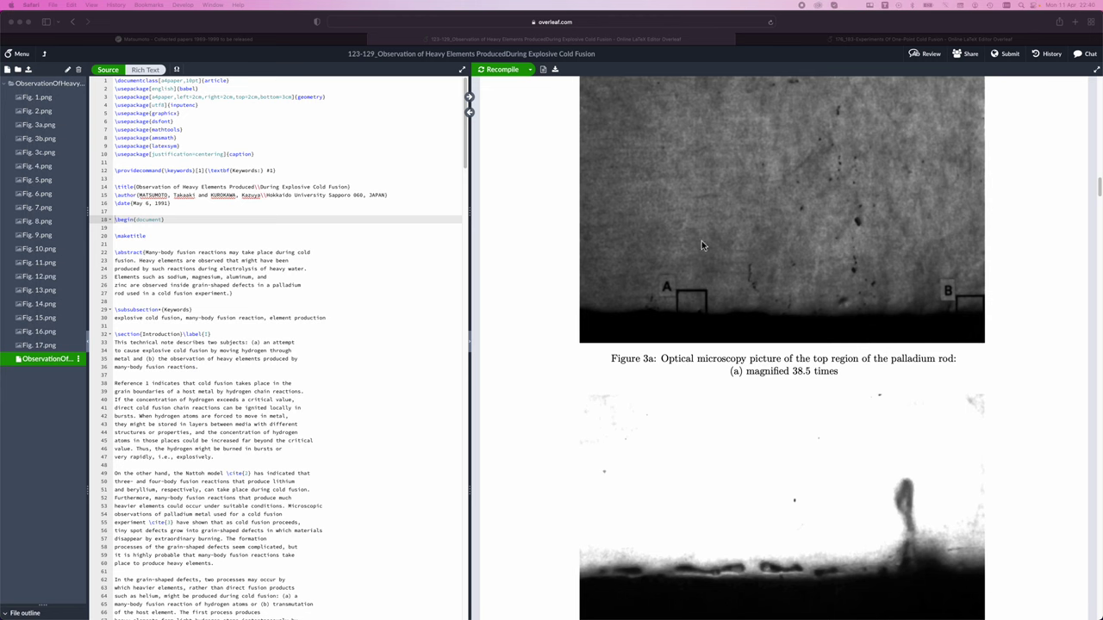
# View the heavy elements paper in Overleaf from its page 3 text to the ruthenium, palladium and indium spectrum, and return to the PDF in Acrobat
pyautogui.scroll(15, 701, 245)
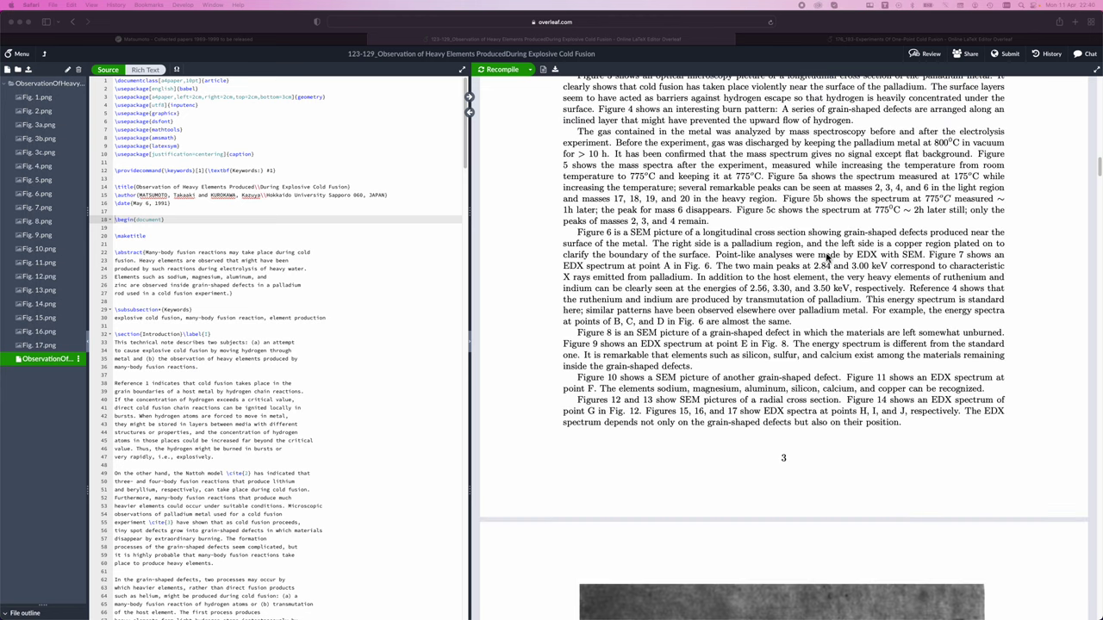
pyautogui.scroll(-15, 830, 250)
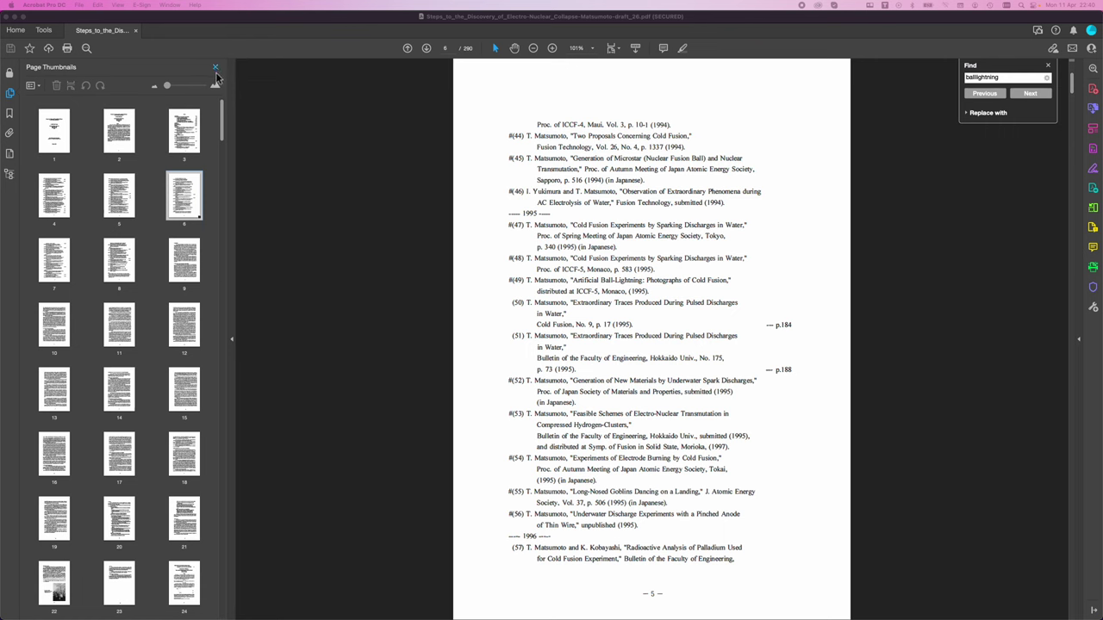
pyautogui.moveTo(221, 116); pyautogui.dragTo(230, 82)
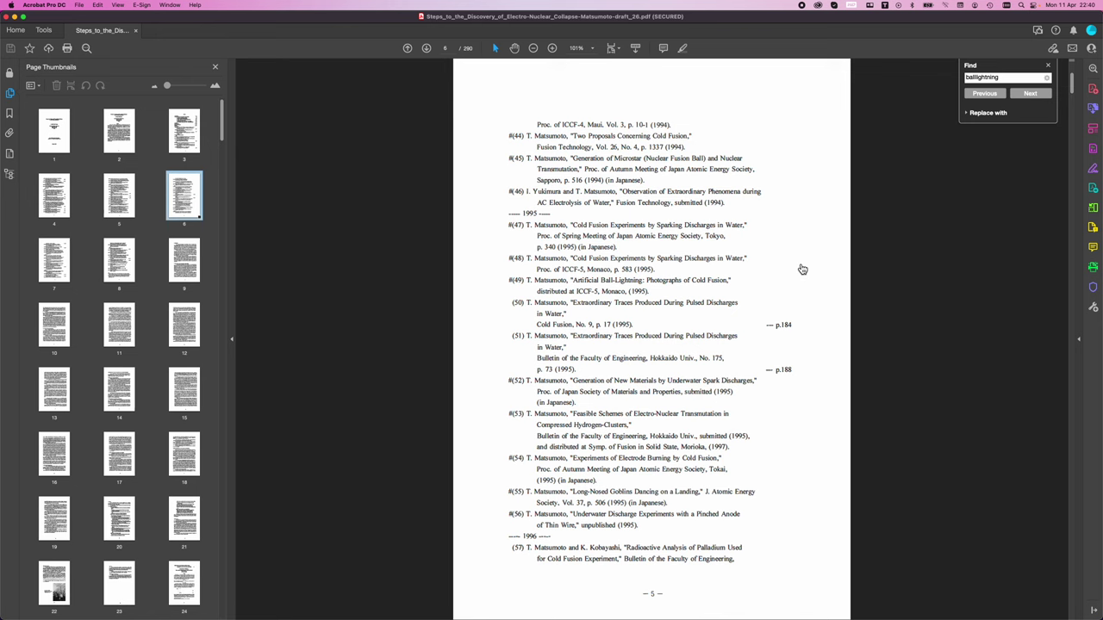
# Switch to Safari, show the Substack post on the collected papers and go back up to its title
pyautogui.press('super+Tab')
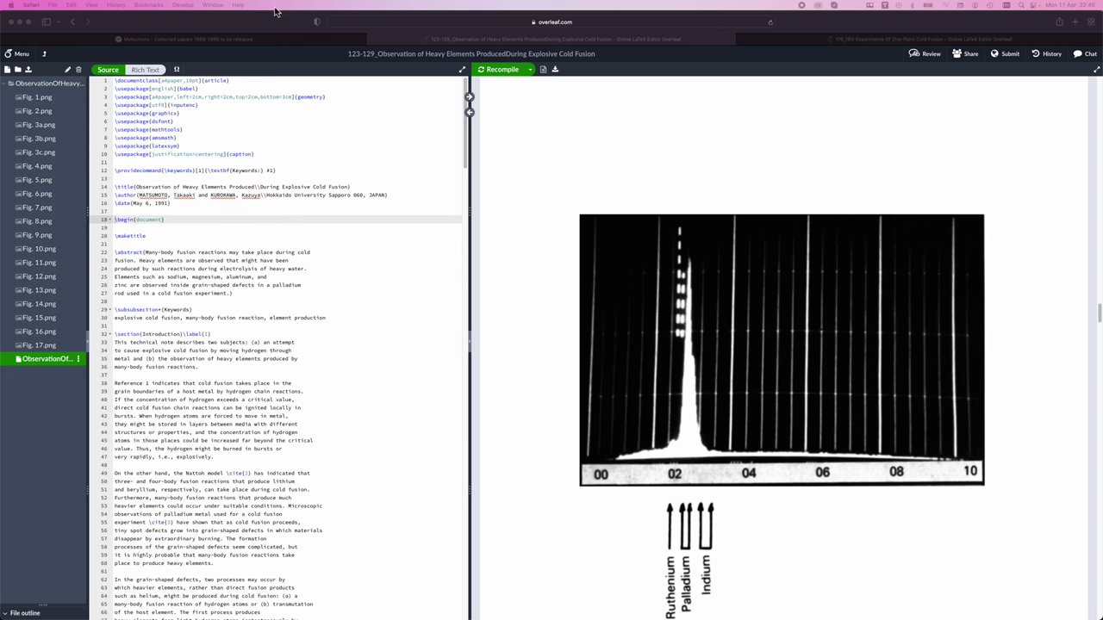
pyautogui.click(251, 40)
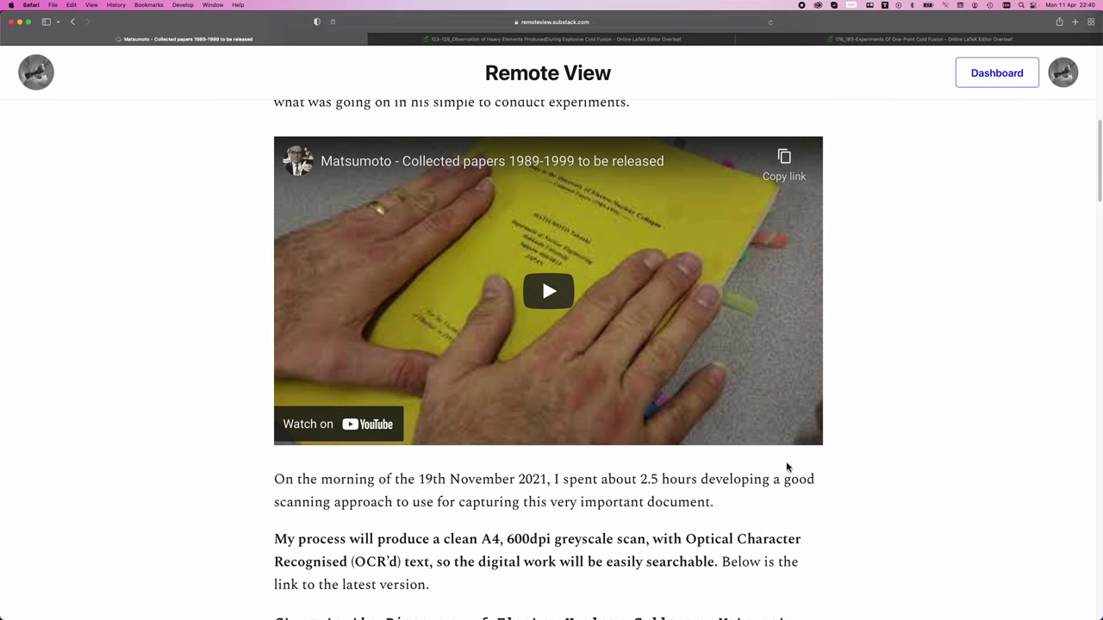
pyautogui.scroll(3, 680, 369)
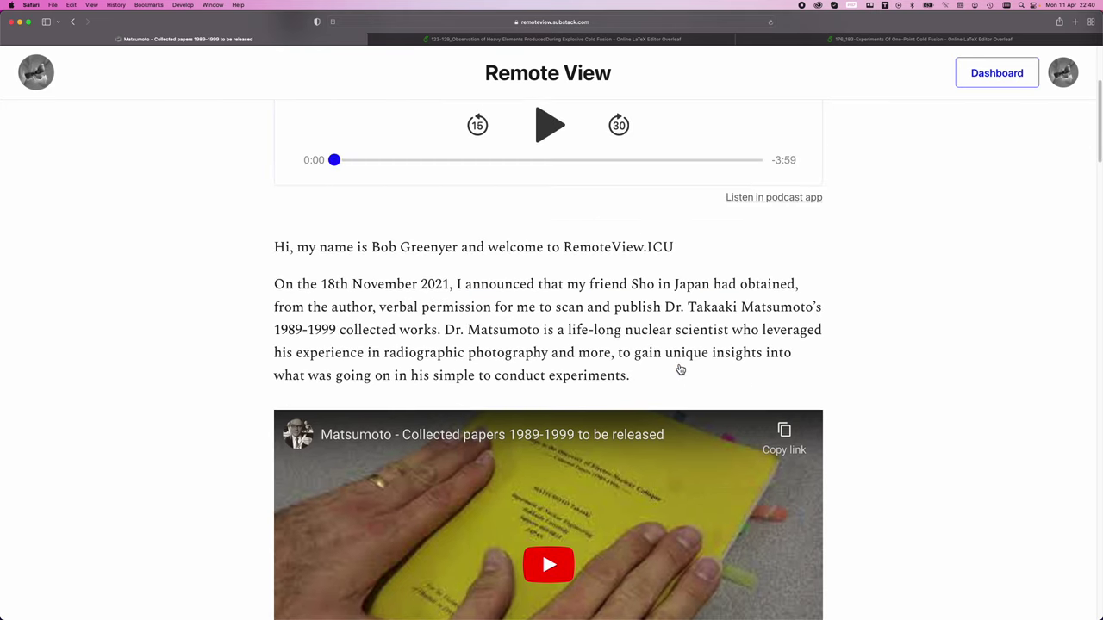
pyautogui.scroll(8, 680, 369)
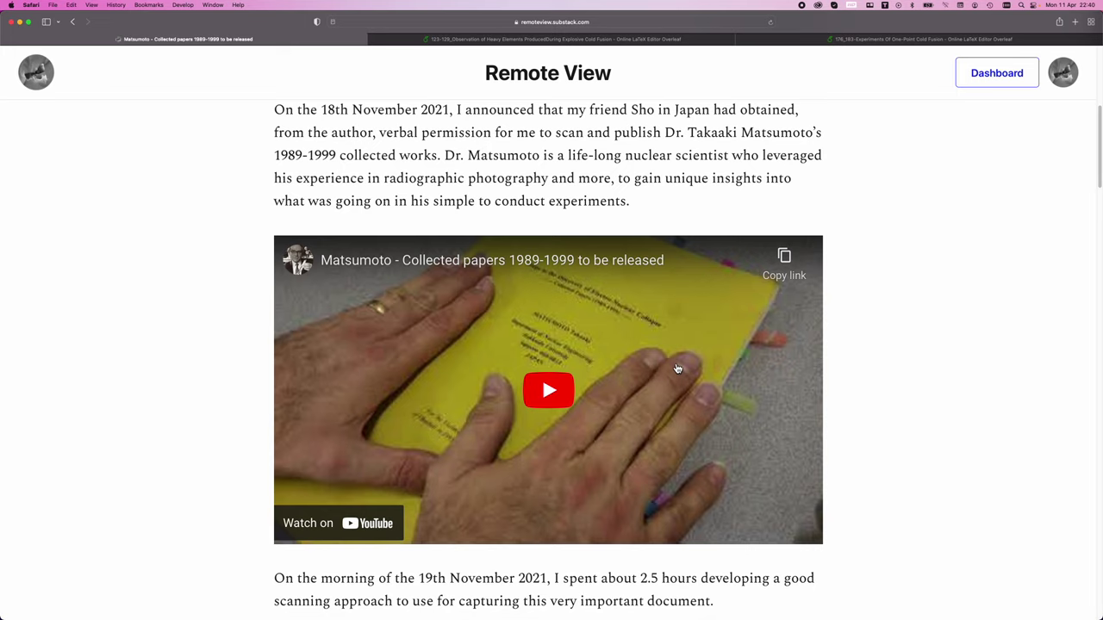
pyautogui.scroll(7, 677, 369)
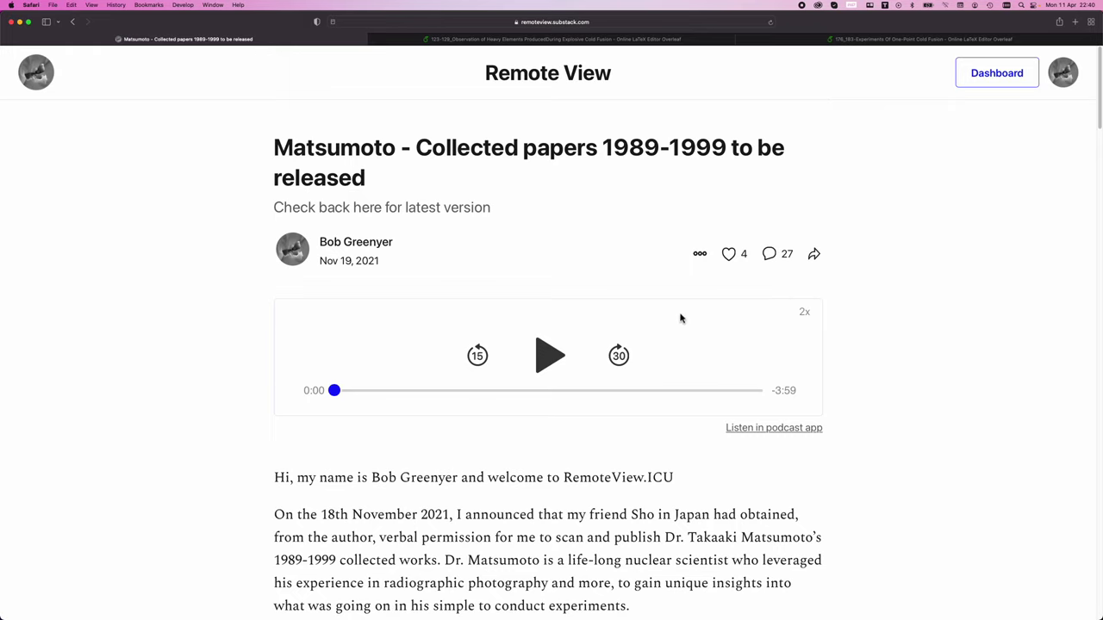